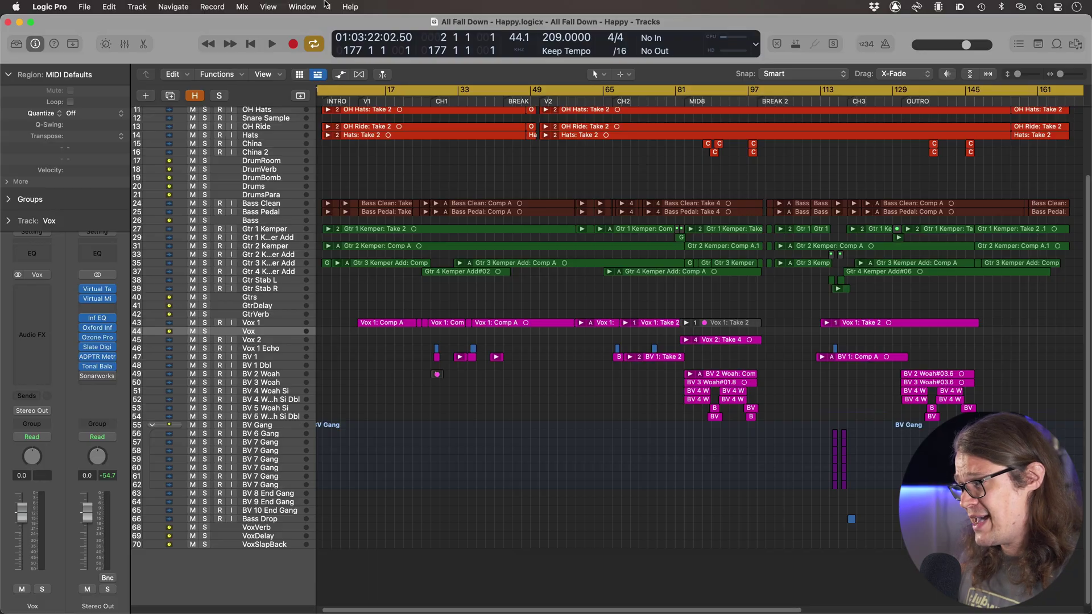
- Select the drum tracks from DrumRoom through DrumsPara
scroll(370, 170, "up", 4)
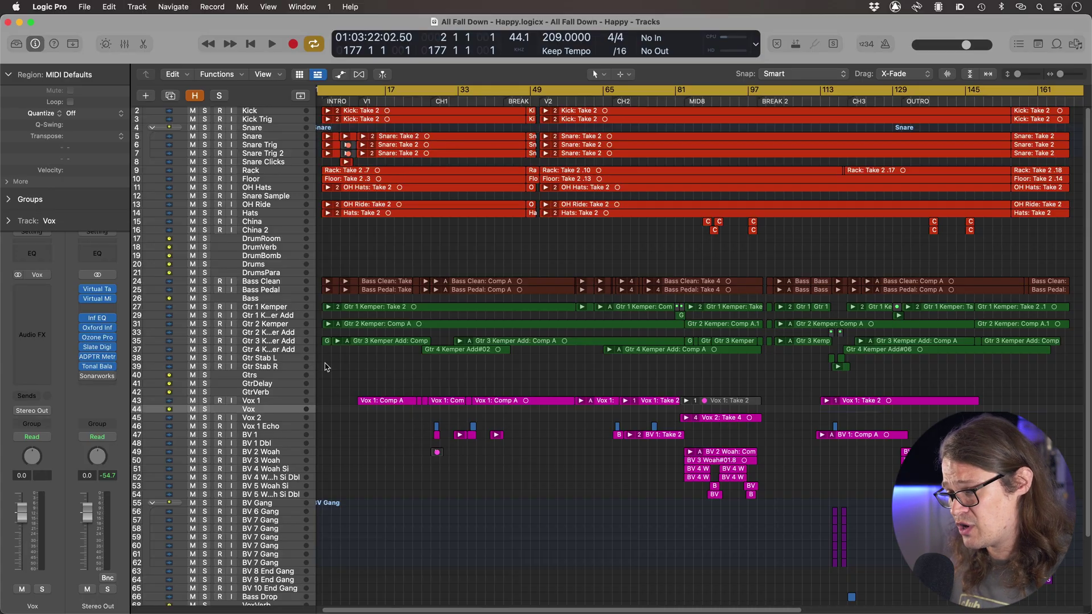
scroll(327, 367, "down", 3)
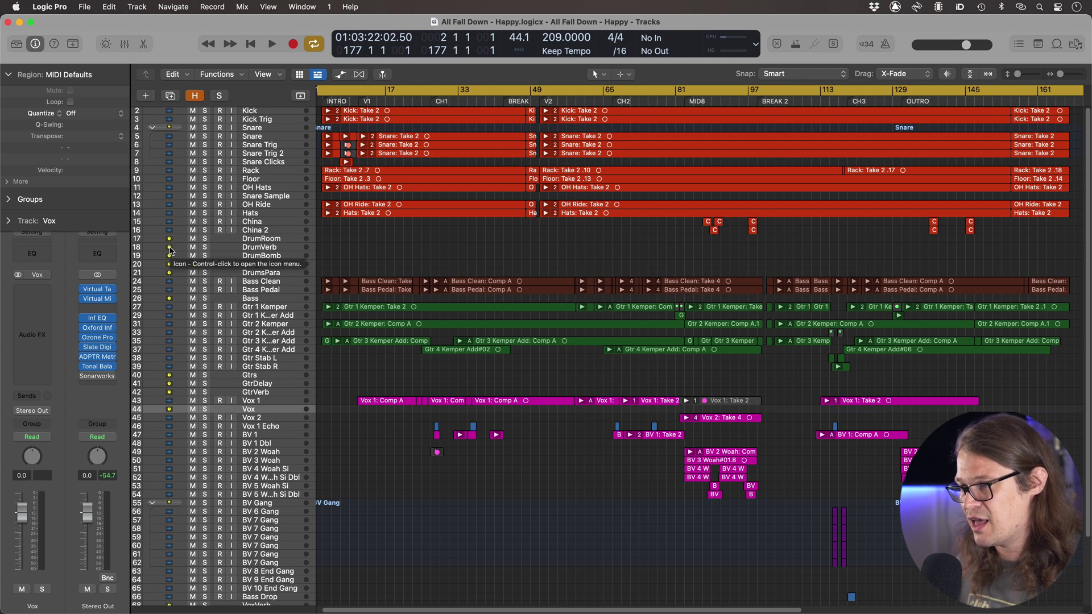
left_click(280, 241)
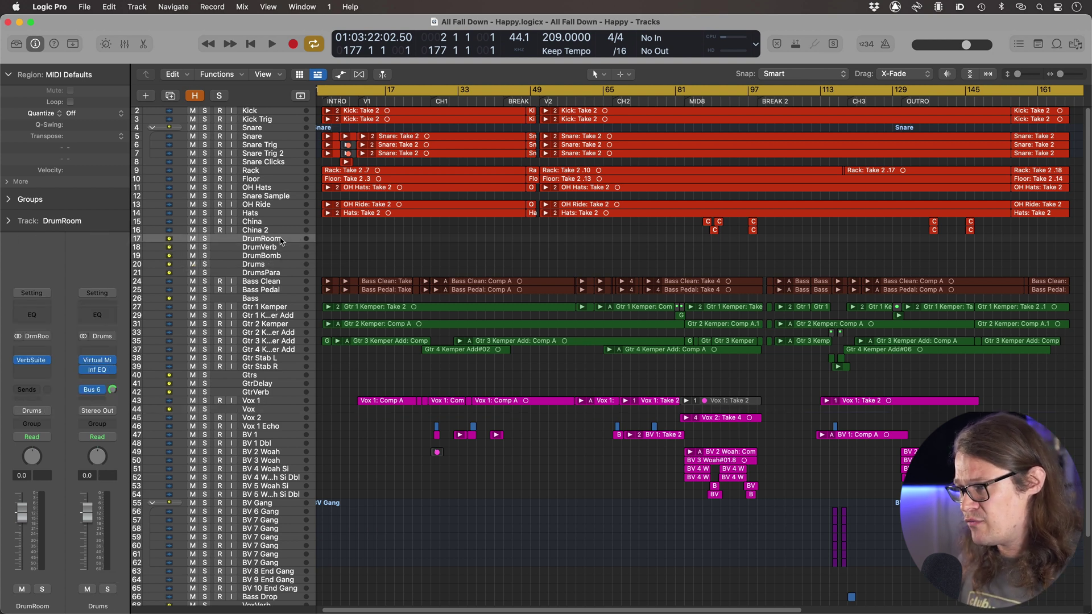
left_click(281, 274, "shift")
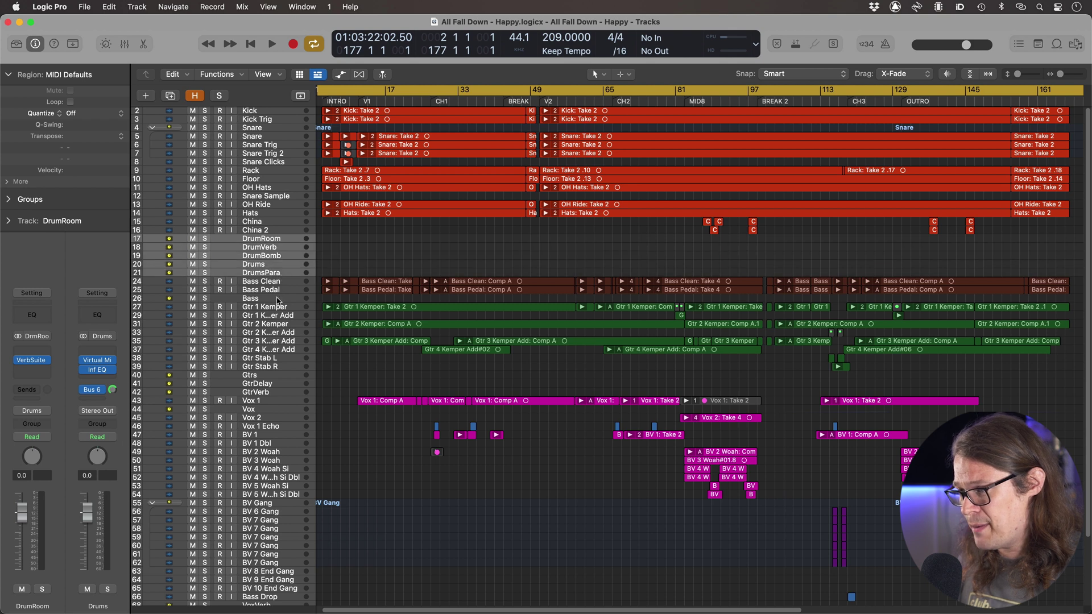
- Add Gtrs, GtrDelay, GtrVerb, Vox, VoxVerb, VoxDelay and VoxSlapBack to the selection
left_click(266, 375, "super")
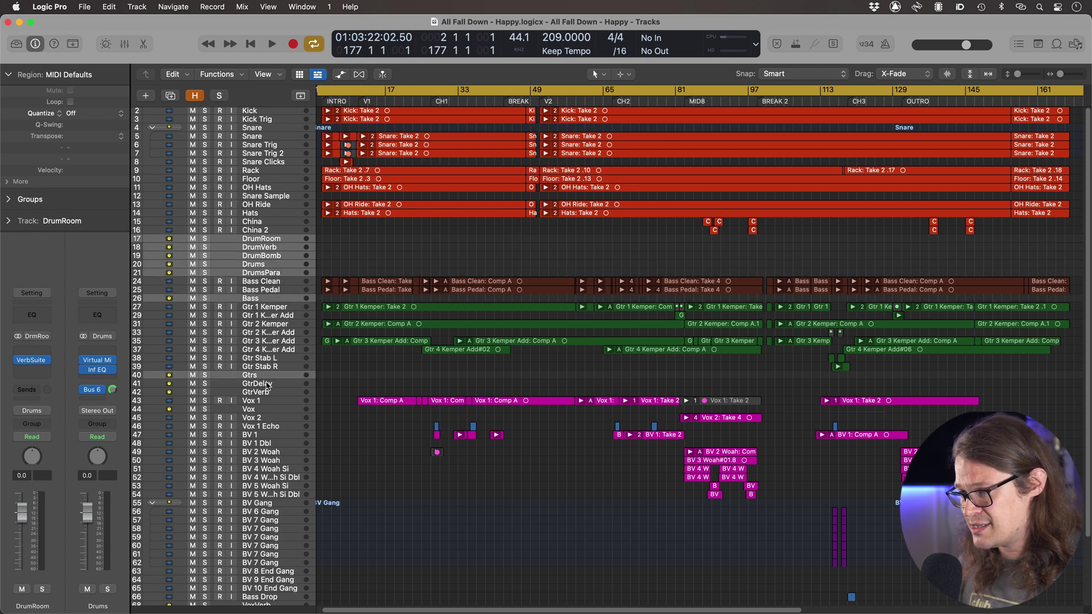
left_click(267, 383, "super")
left_click(269, 391, "super")
left_click(265, 409, "super")
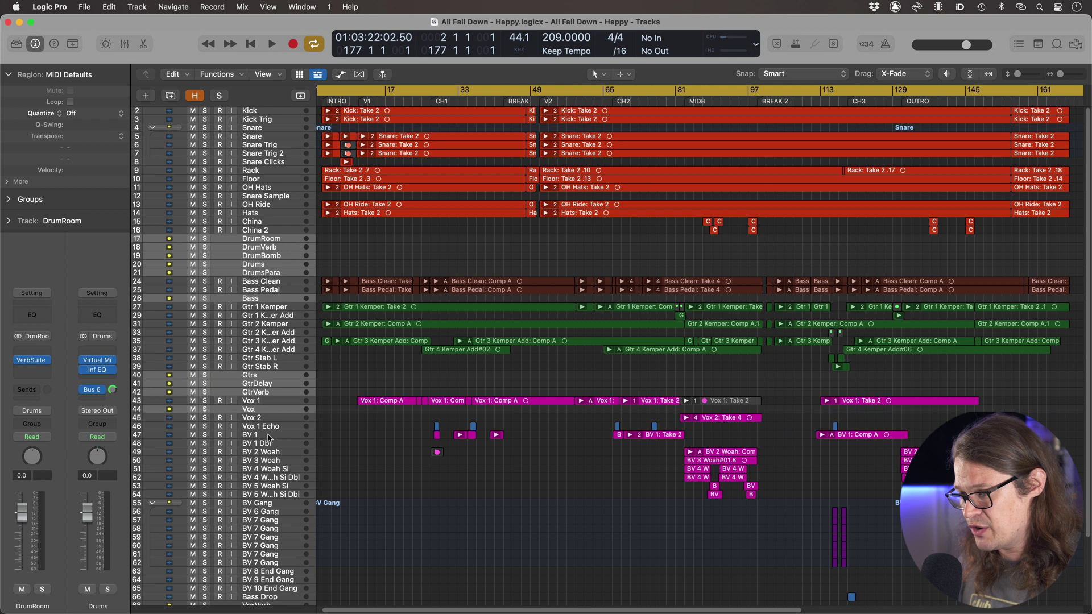
scroll(274, 508, "down", 5)
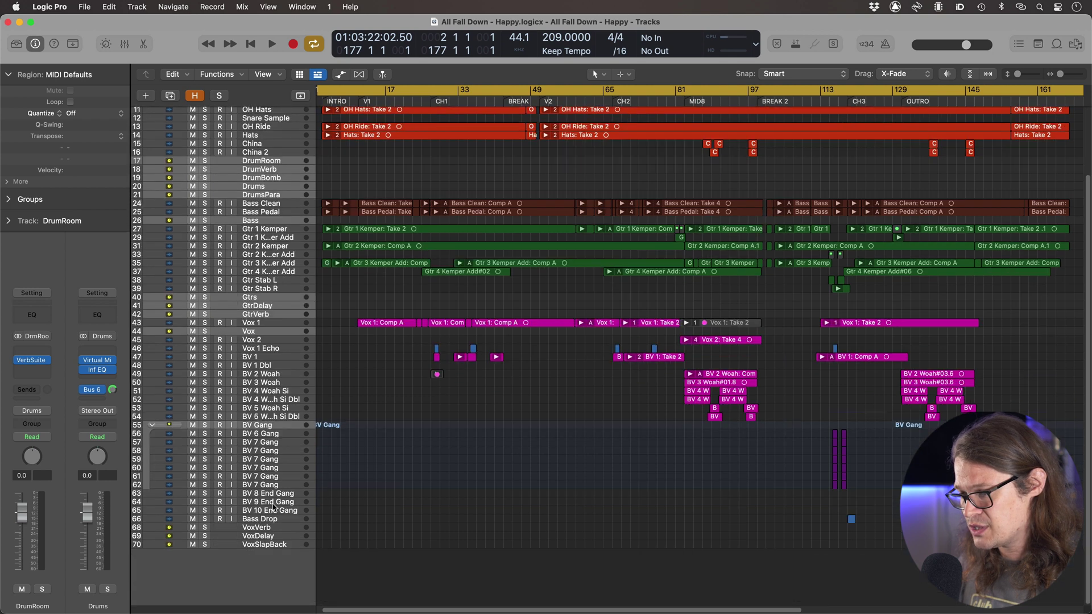
left_click(271, 536, "super")
left_click(272, 536, "super")
left_click(274, 544, "super")
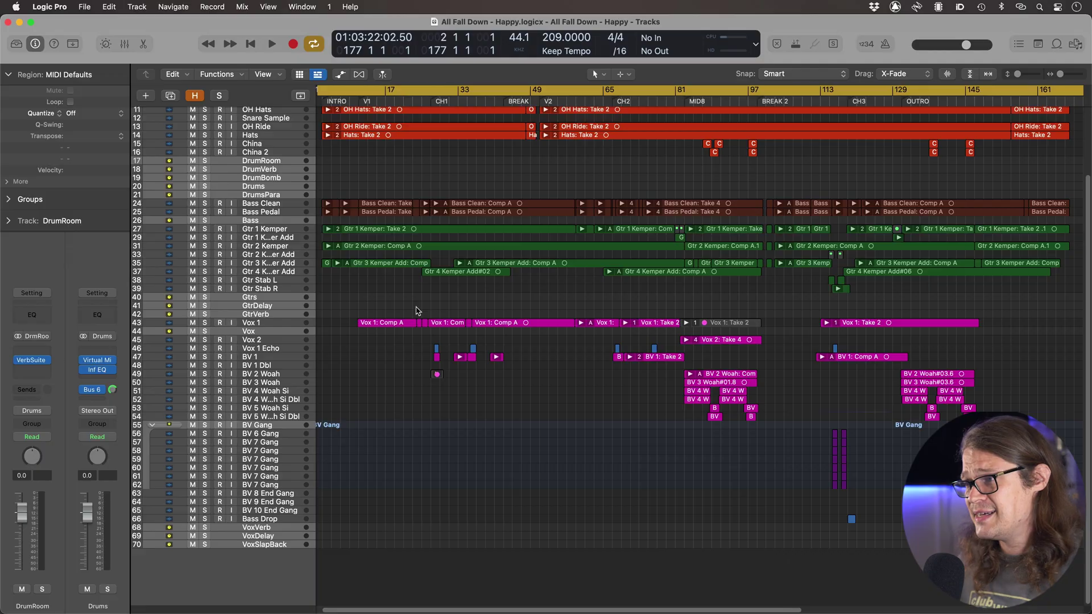
- Open the File > Export > 14 Tracks as Audio Files dialog
left_click(84, 6)
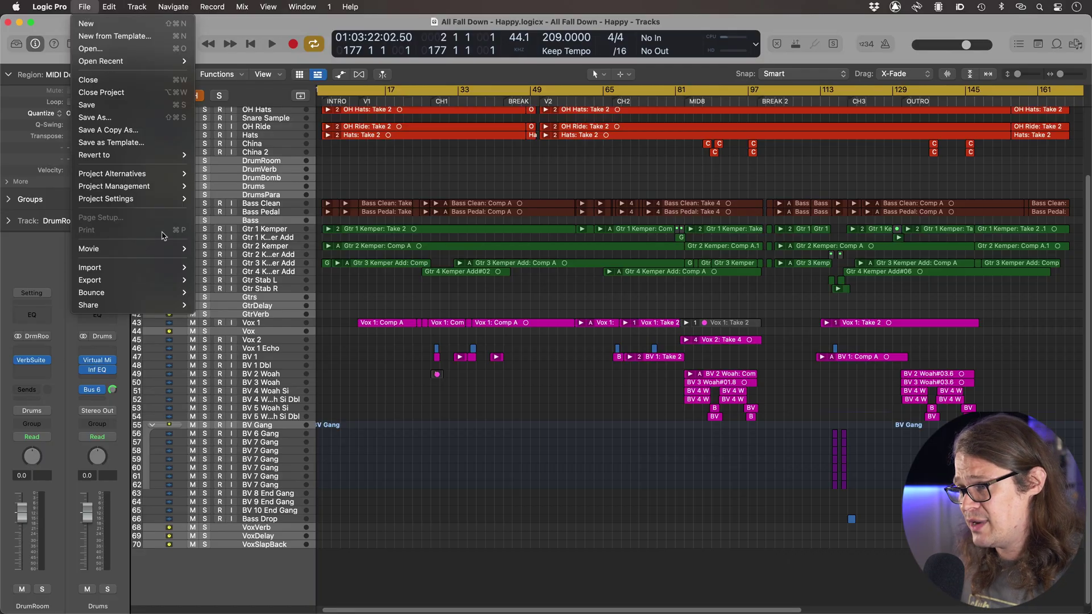
mouse_move(167, 281)
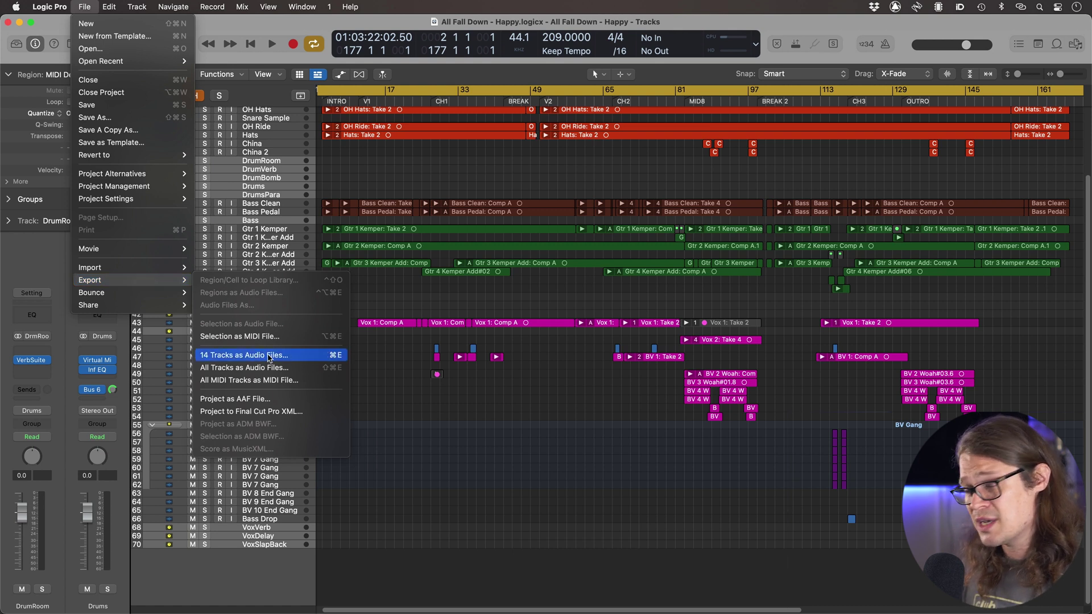
left_click(269, 356)
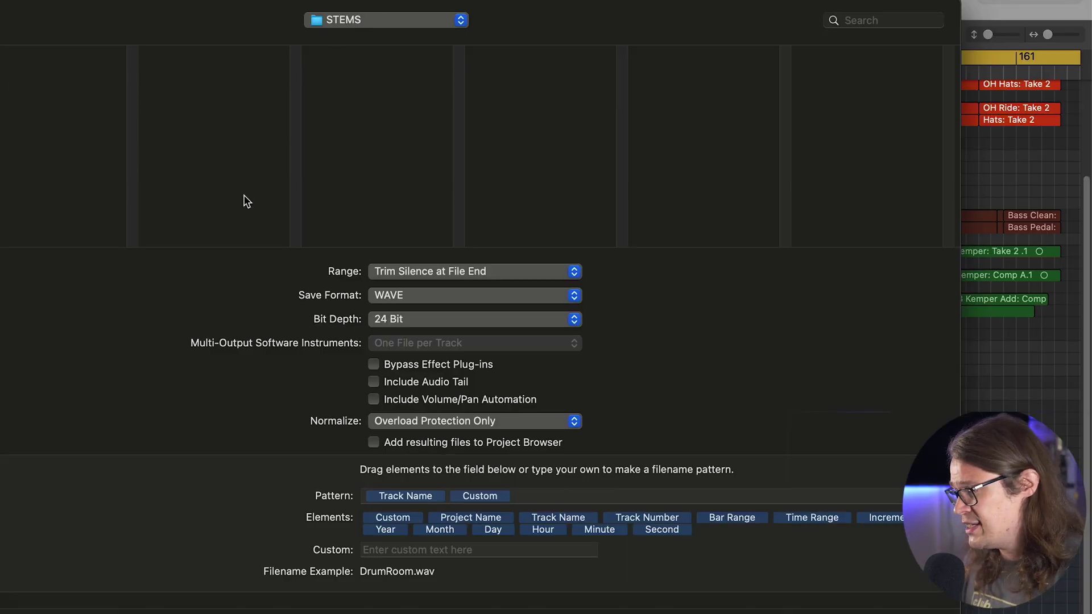
- Review the export Range options, keeping Trim Silence at File End
left_click(419, 271)
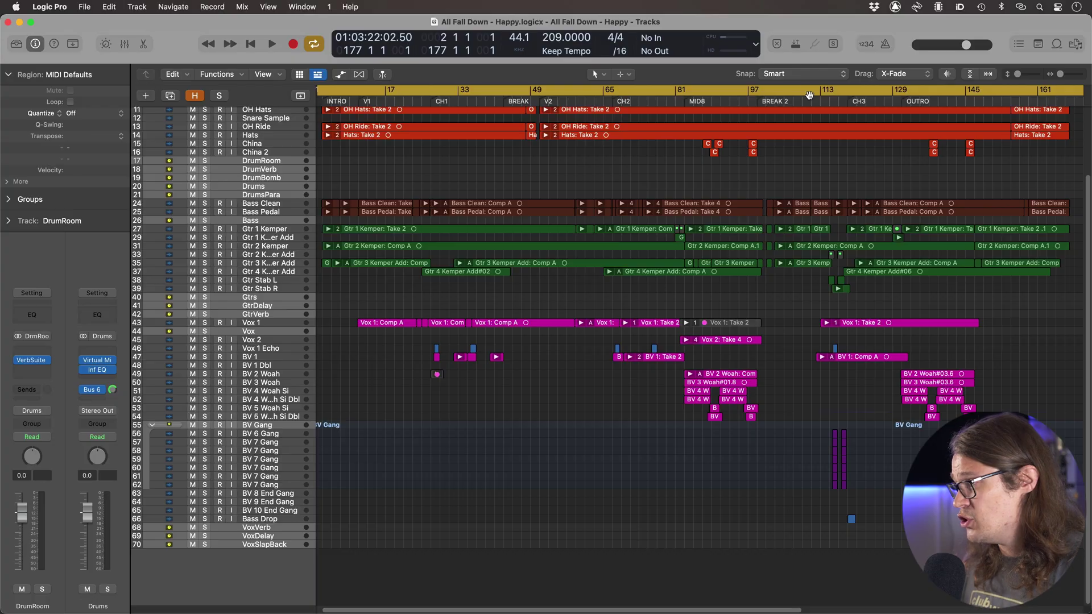
- Scroll to the project end, then view the export's Save Format options
scroll(824, 183, "right", 5)
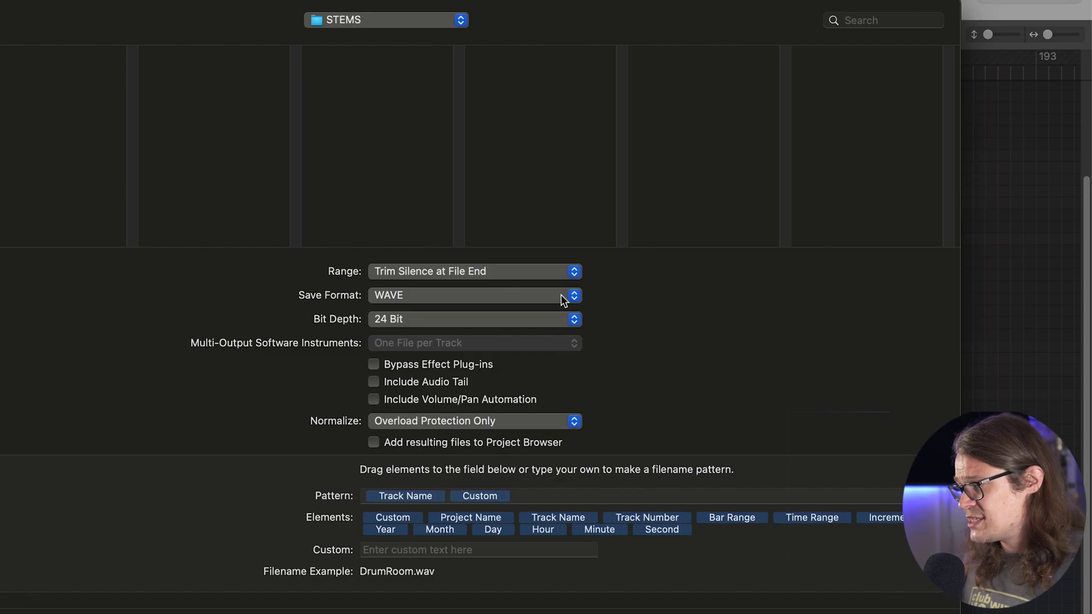
left_click(561, 296)
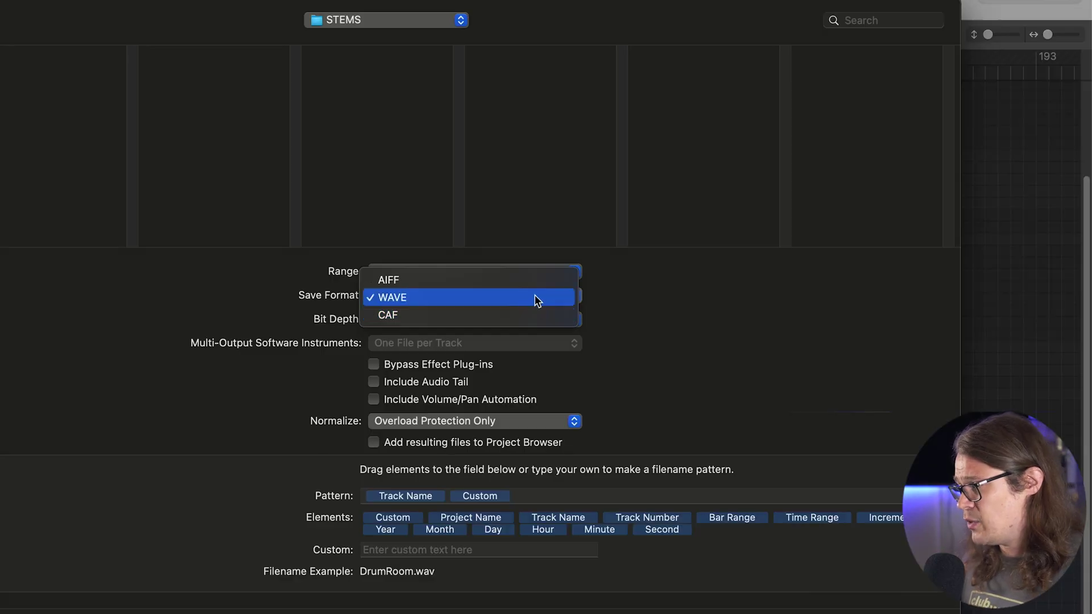
- Set the export Save Format to AIFF and show the bit depth choices
left_click(512, 281)
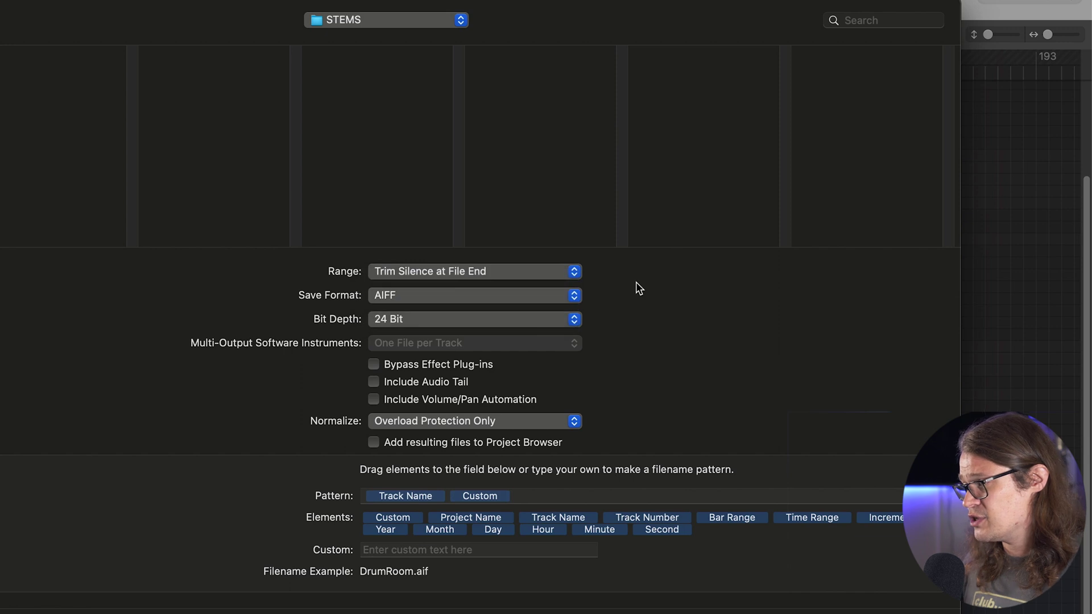
left_click(570, 322)
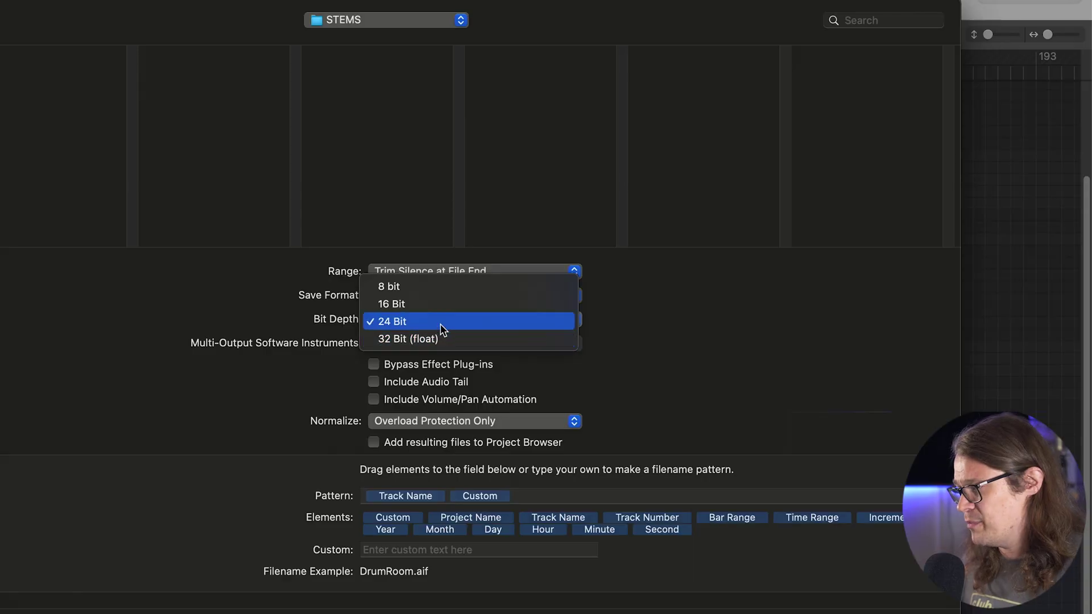
- Keep the export Bit Depth at 24 Bit
left_click(441, 323)
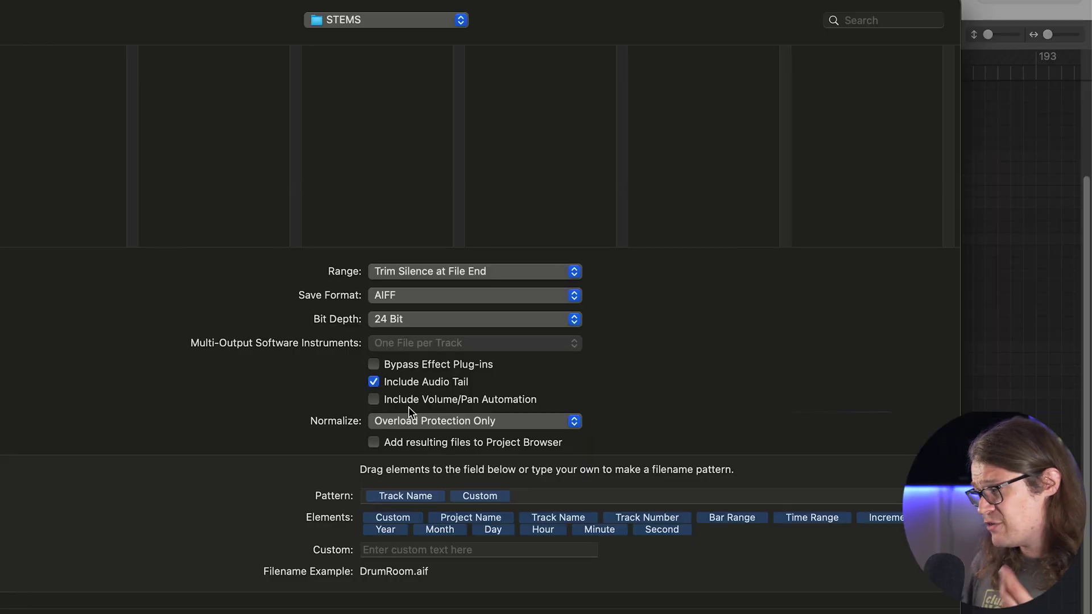
- Show the Normalize options: Off, Overload Protection Only and On
left_click(417, 422)
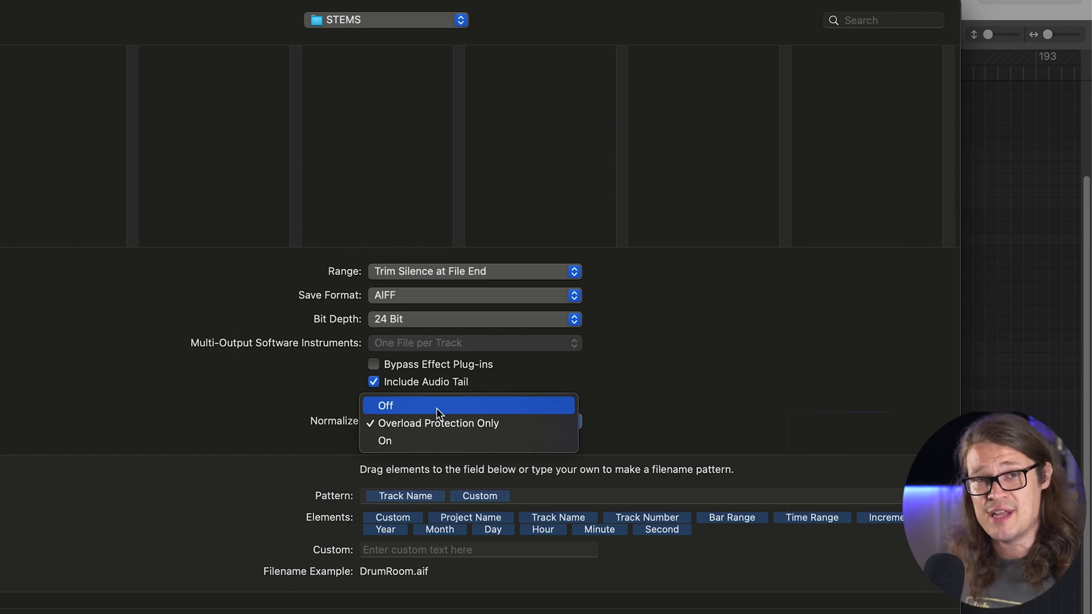
- Set Normalize to Off for the exported files
left_click(438, 405)
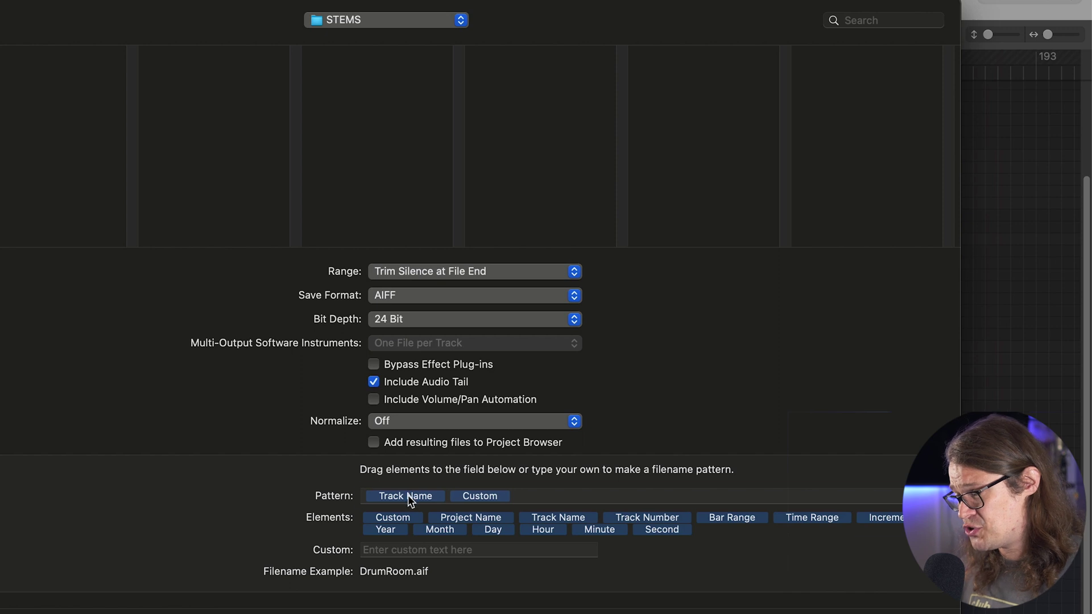
left_click(405, 497)
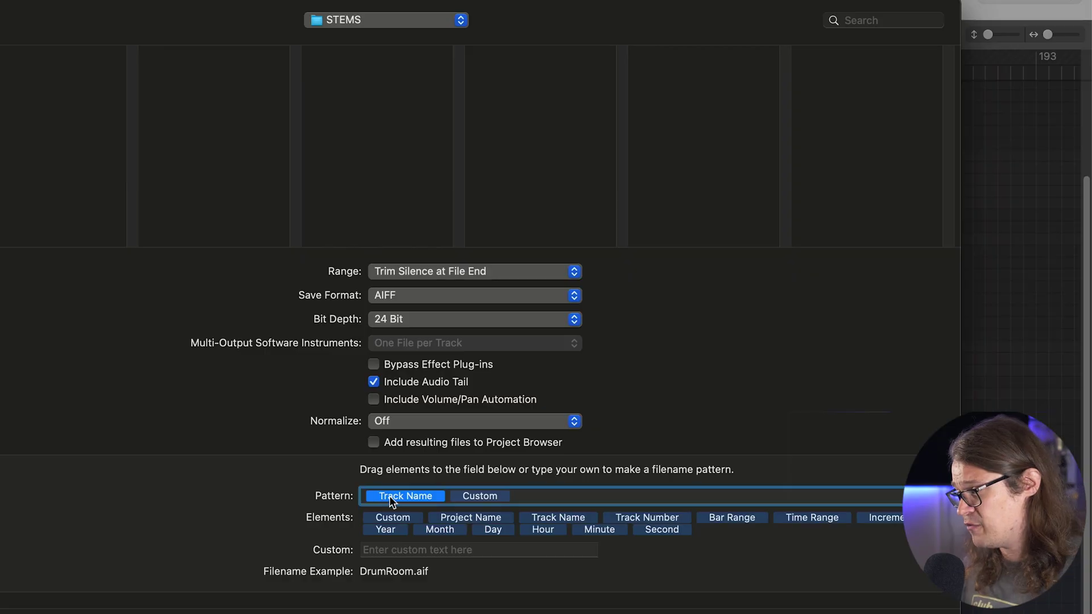
- Rebuild the filename pattern as Track Name, Custom, Increment with empty custom text (DrumRoom 01.aif)
left_click(465, 497)
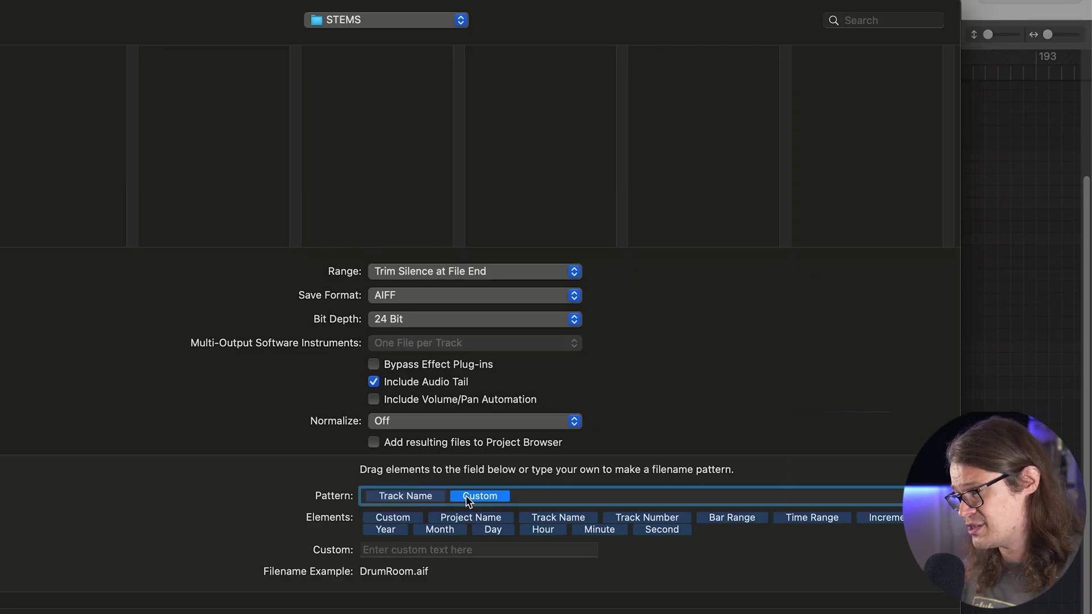
left_click(452, 547)
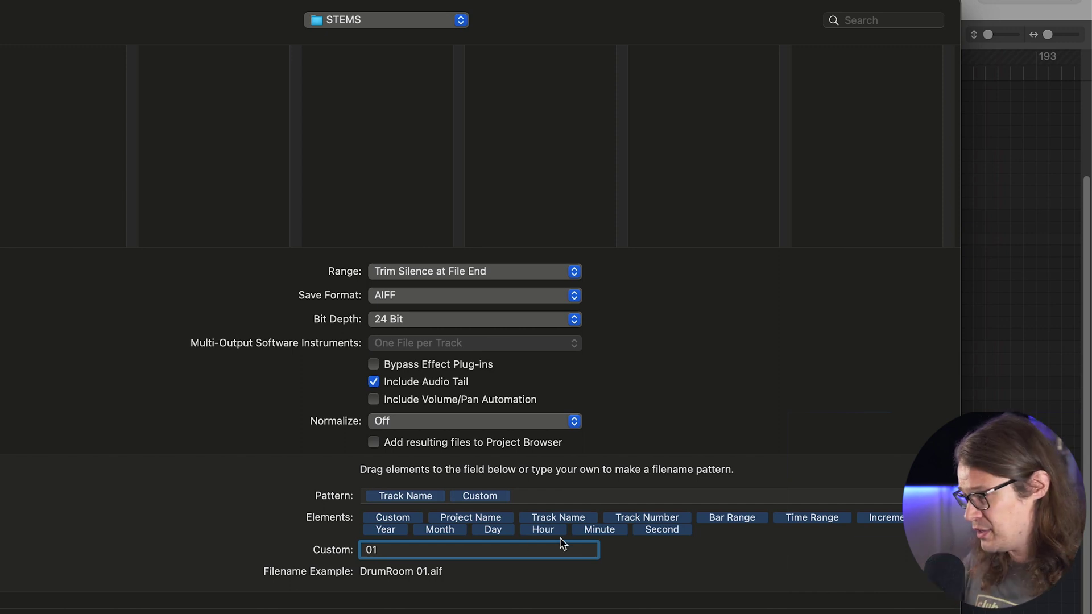
left_click(498, 496)
key("BackSpace")
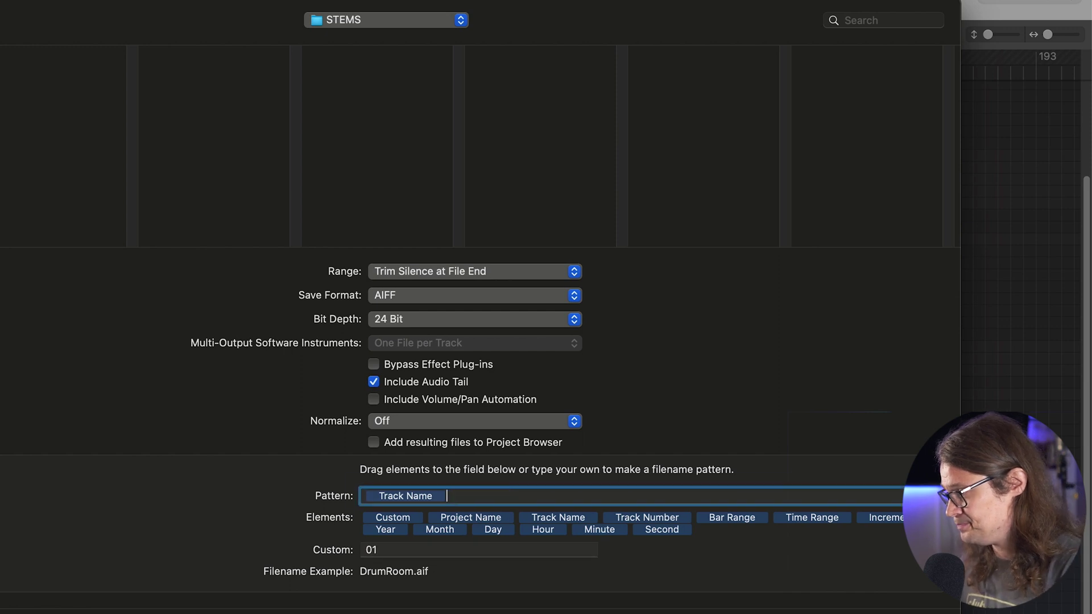
left_click_drag(880, 522, 536, 497)
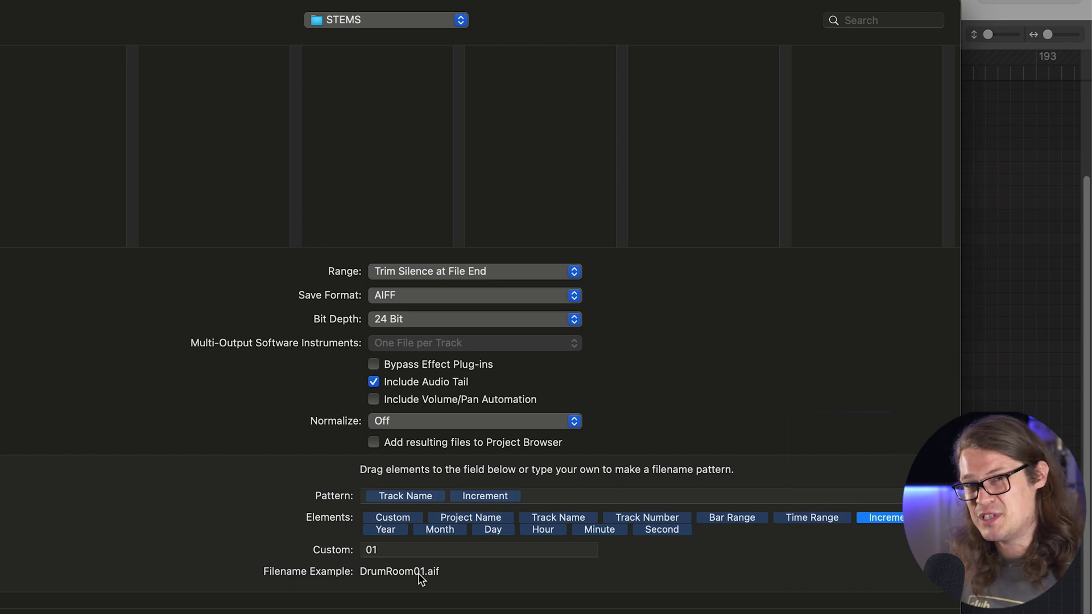
left_click_drag(389, 521, 452, 499)
left_click(413, 546)
key("BackSpace")
key("BackSpace")
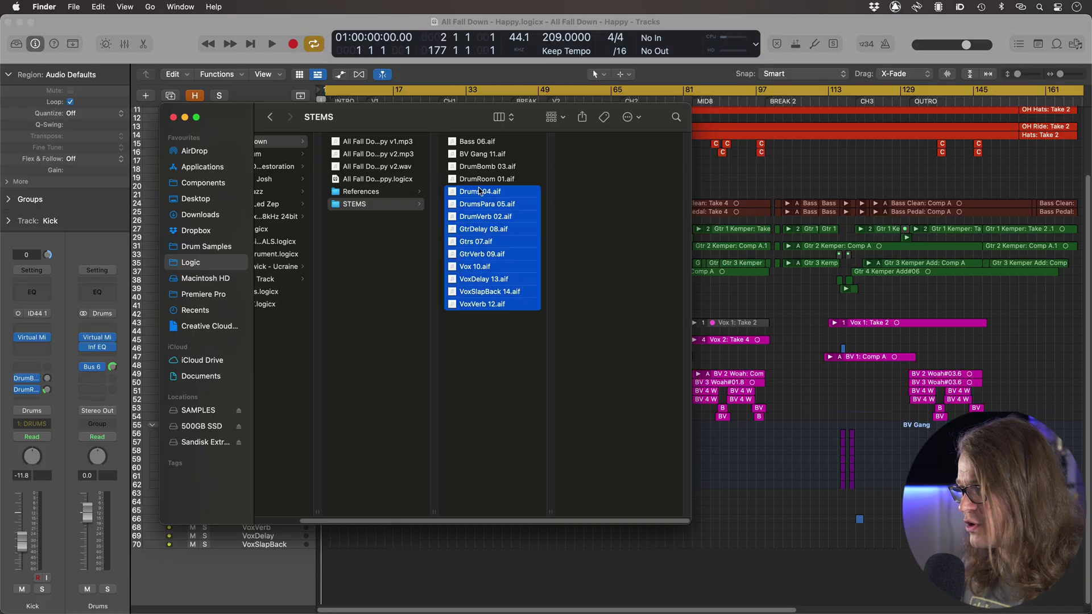
- Select all 14 AIFF stems in STEMS and drag them into the track area
left_click_drag(479, 190, 321, 566)
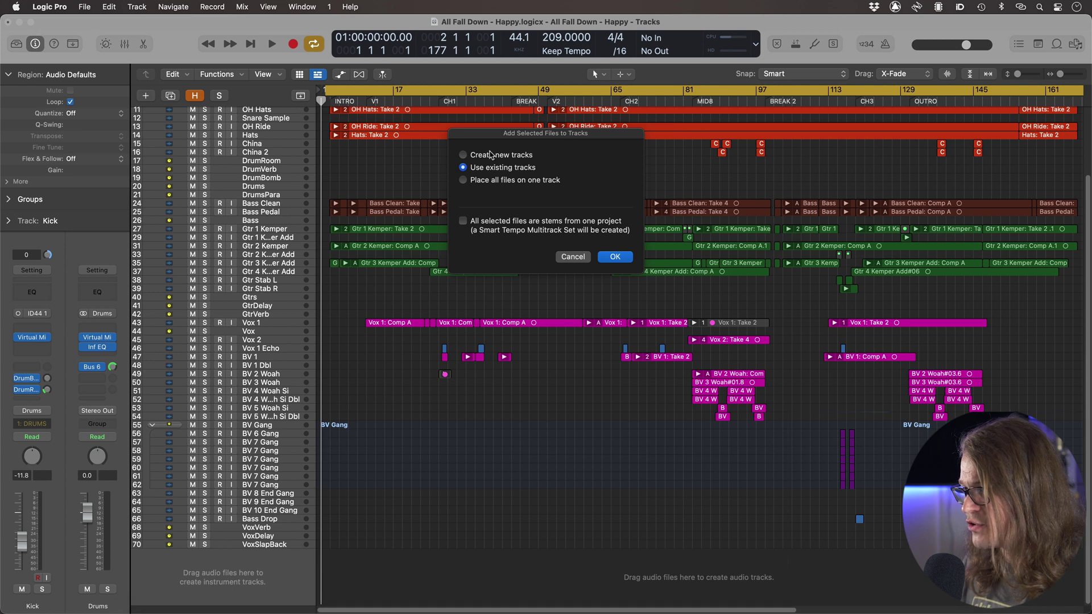
- Add the 14 stems as tracks 71–84, then zoom until their waveforms show across the song
left_click(615, 257)
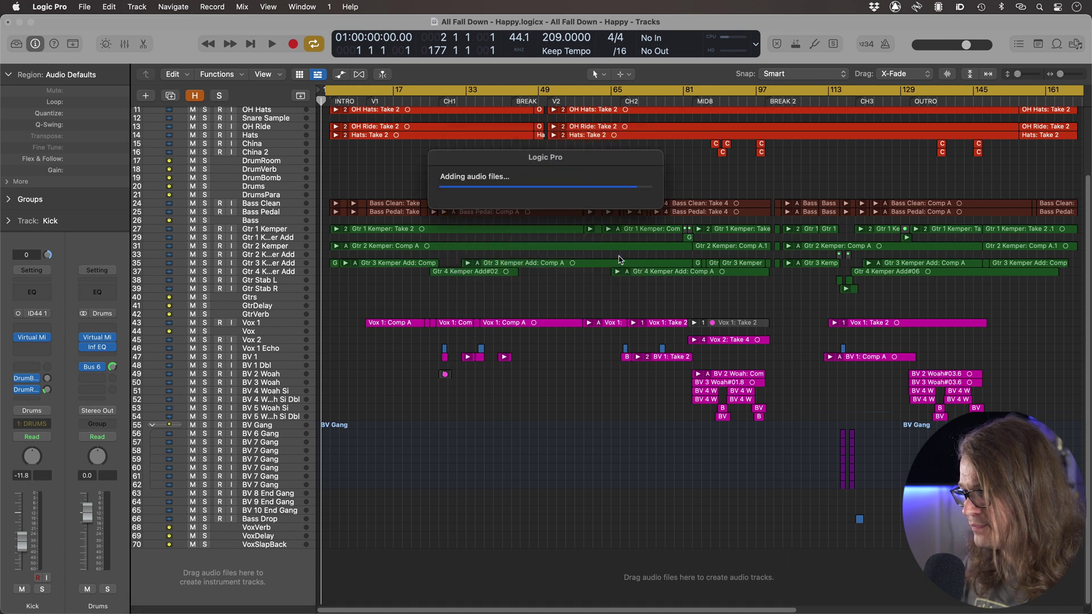
scroll(468, 334, "down", 5)
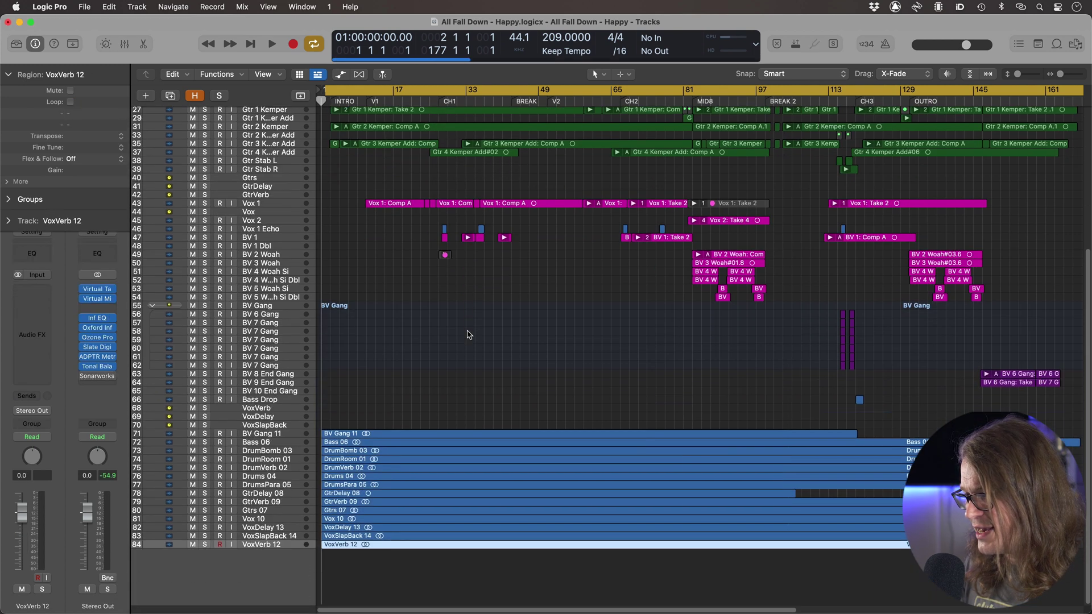
key("super+Down")
key("super+Down")
key("super+Down")
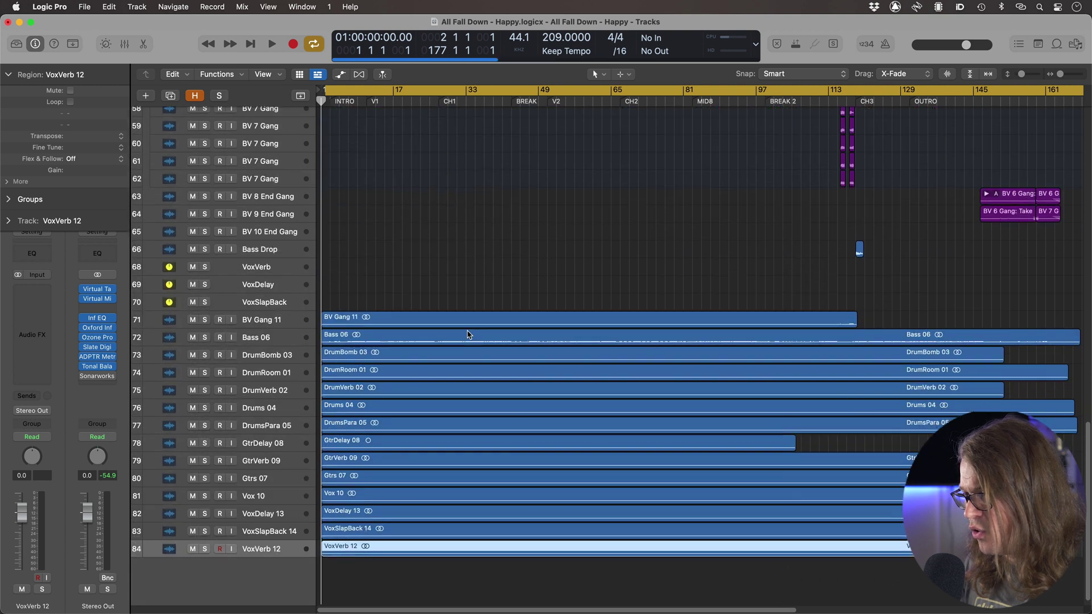
key("super+Down")
key("super+Down")
key("super+Down")
key("super+Down")
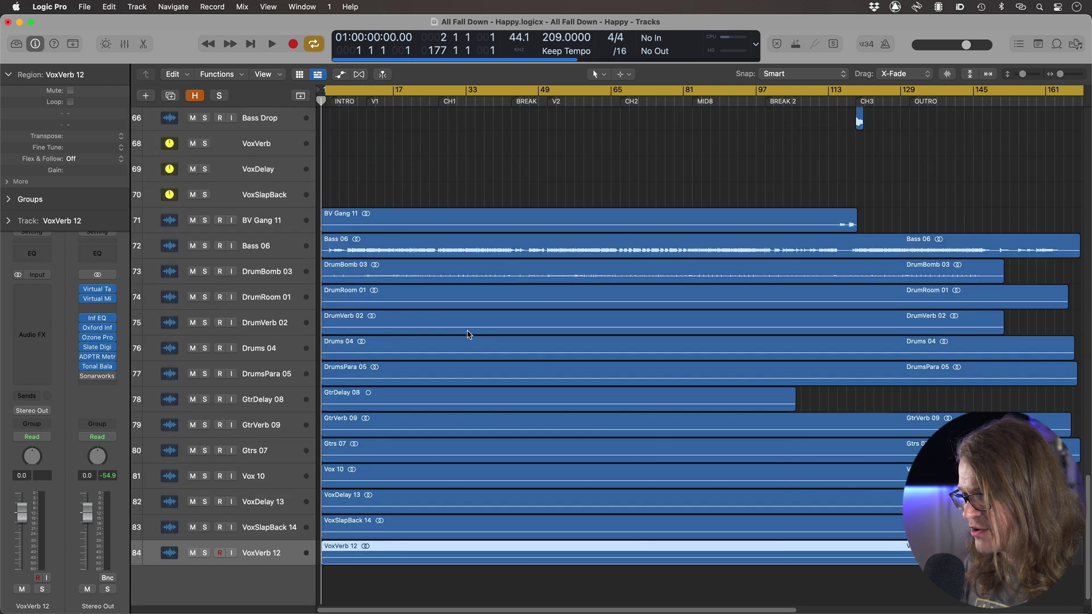
key("super+Left")
key("super+Left")
key("super+Left")
left_click(276, 229)
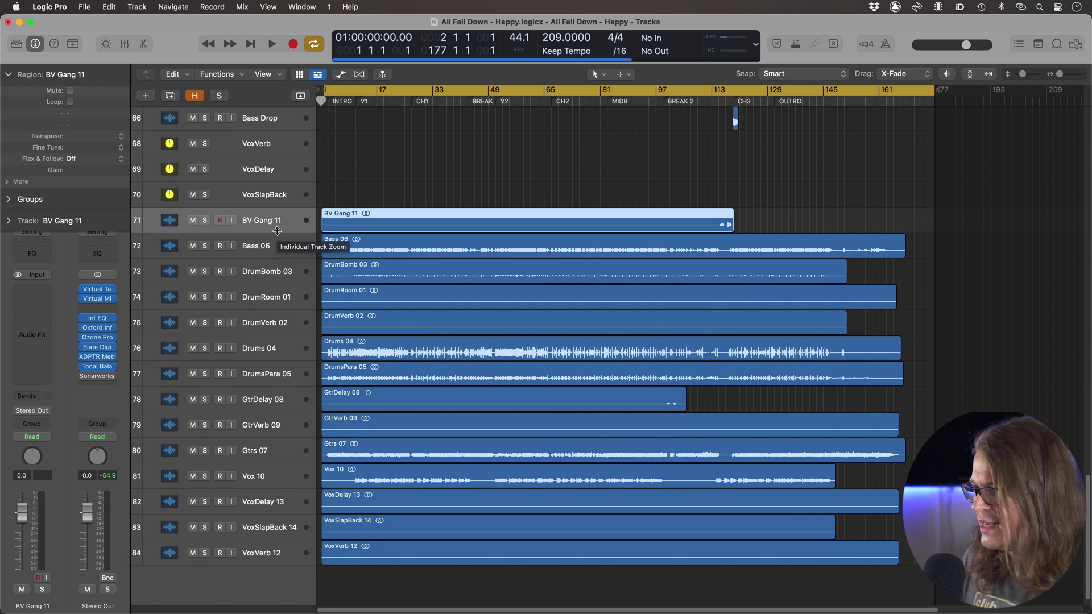
- Solo tracks 71–84 in one drag and play the soloed stems from the intro
left_click(764, 215)
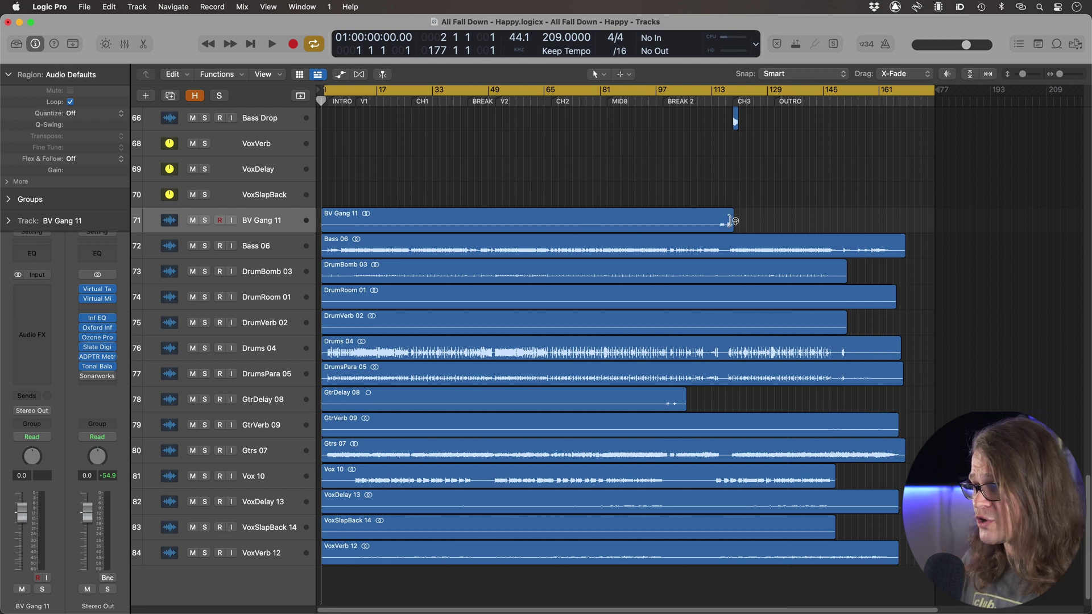
key("super+Down")
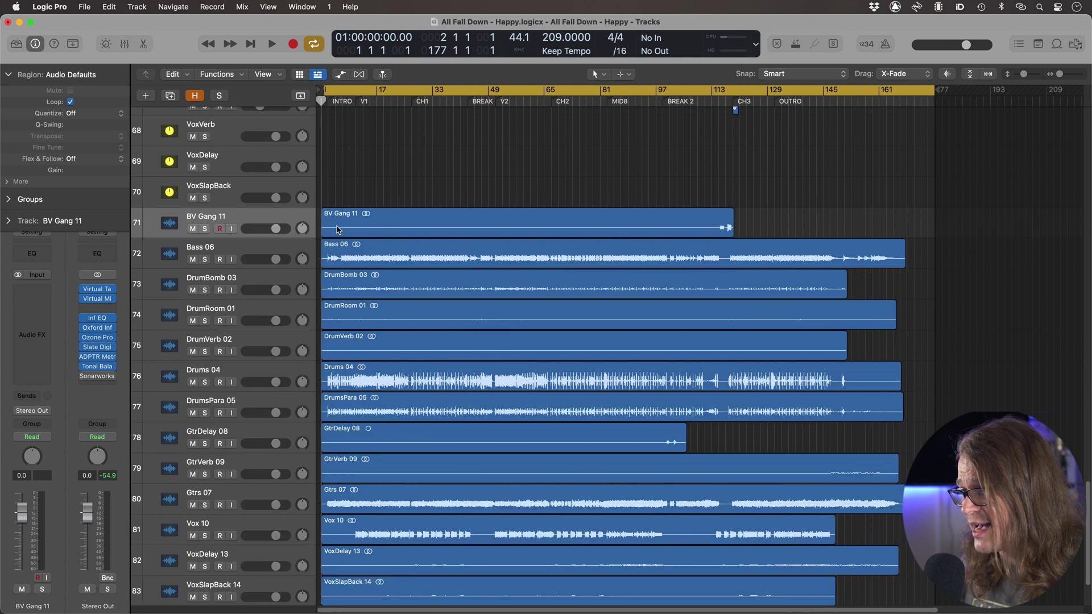
key("super+Up")
left_click_drag(206, 221, 209, 561)
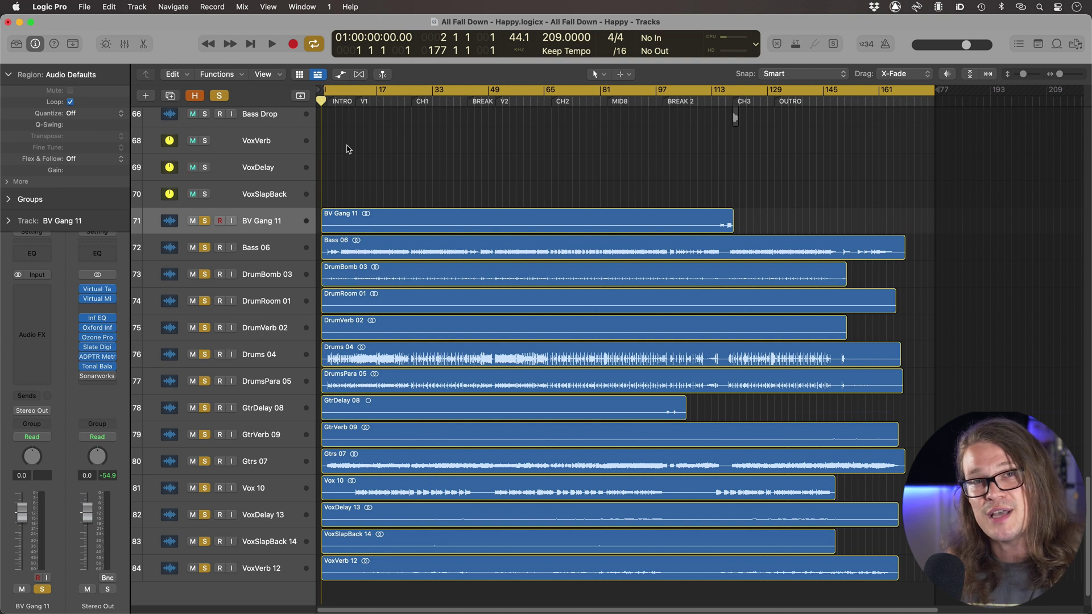
key("space")
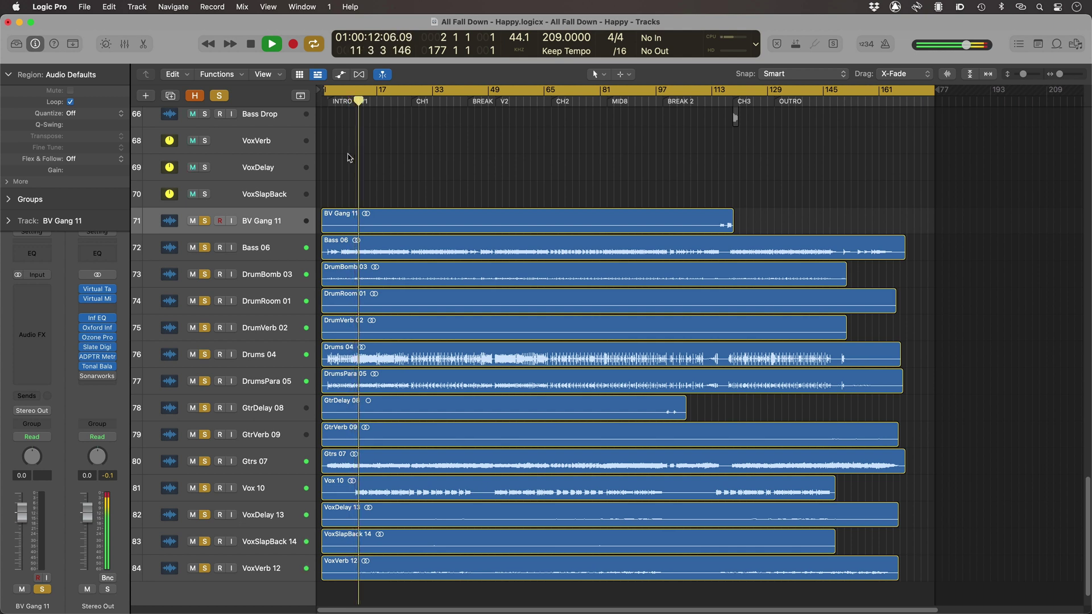
- Stop playback, clear all solos, and solo VoxVerb 12, VoxSlapBack 14 and VoxDelay 13
key("space")
left_click(219, 95)
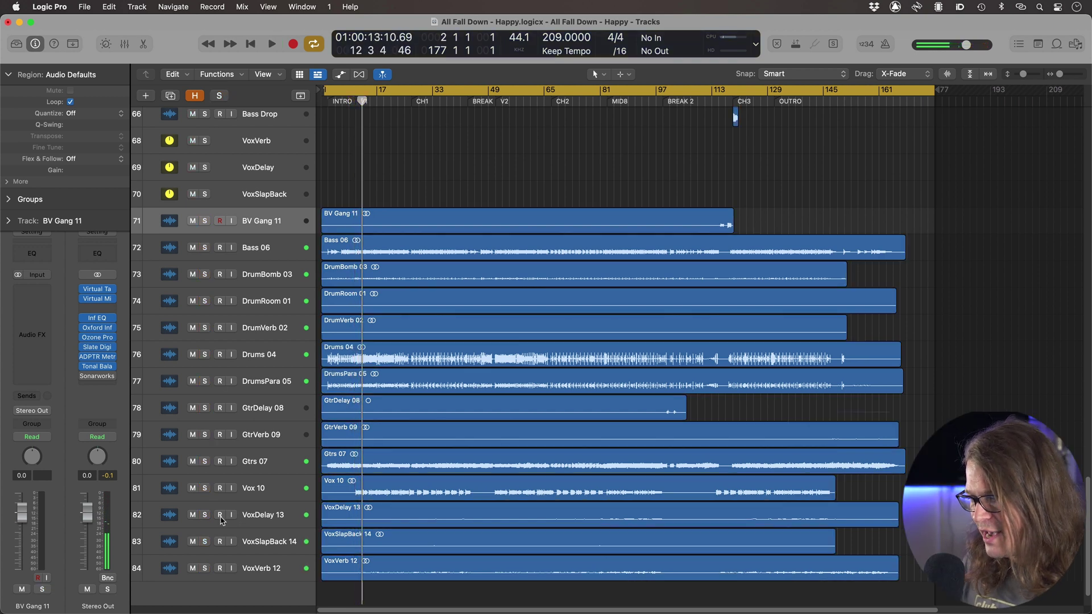
left_click(205, 568)
scroll(336, 443, "up", 6)
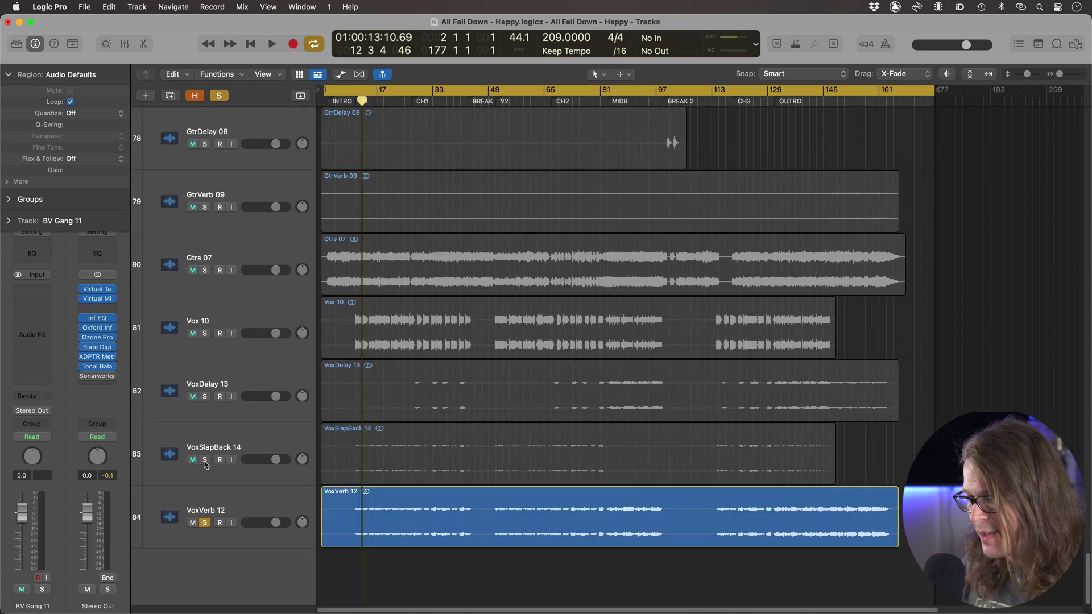
left_click(204, 459)
left_click(204, 396)
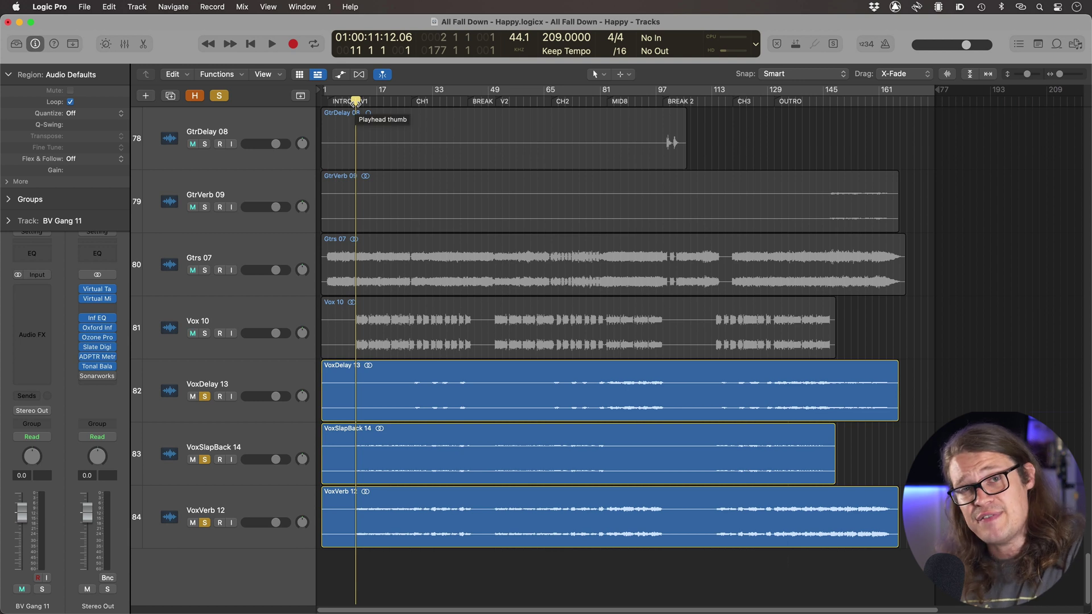
- Play the three vocal effect stems, then play Vox 10 soloed alone and unsolo it
key("space")
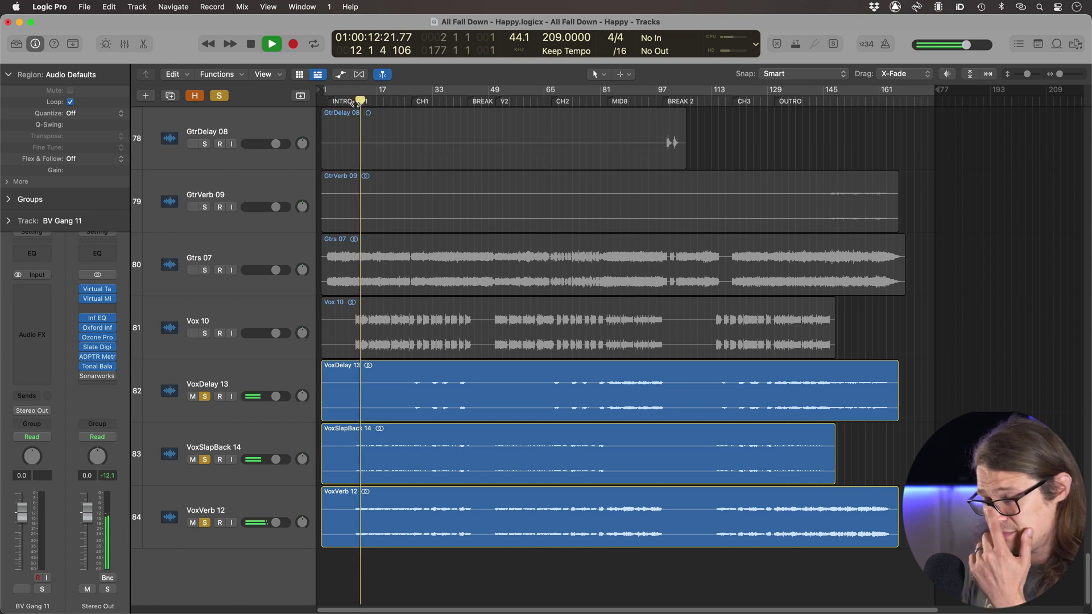
key("space")
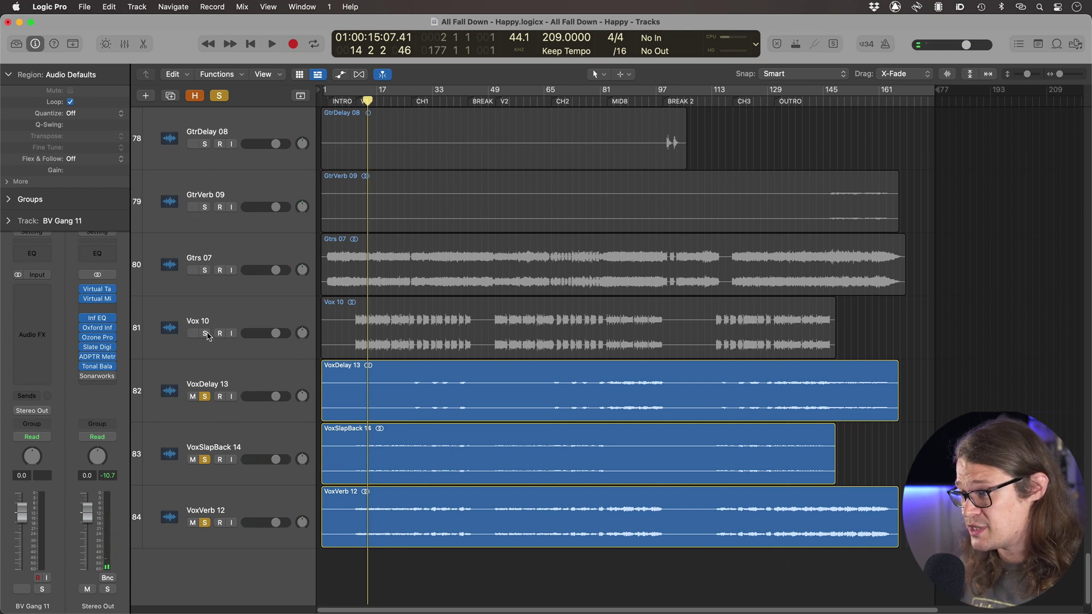
left_click(206, 333, "alt")
key("space")
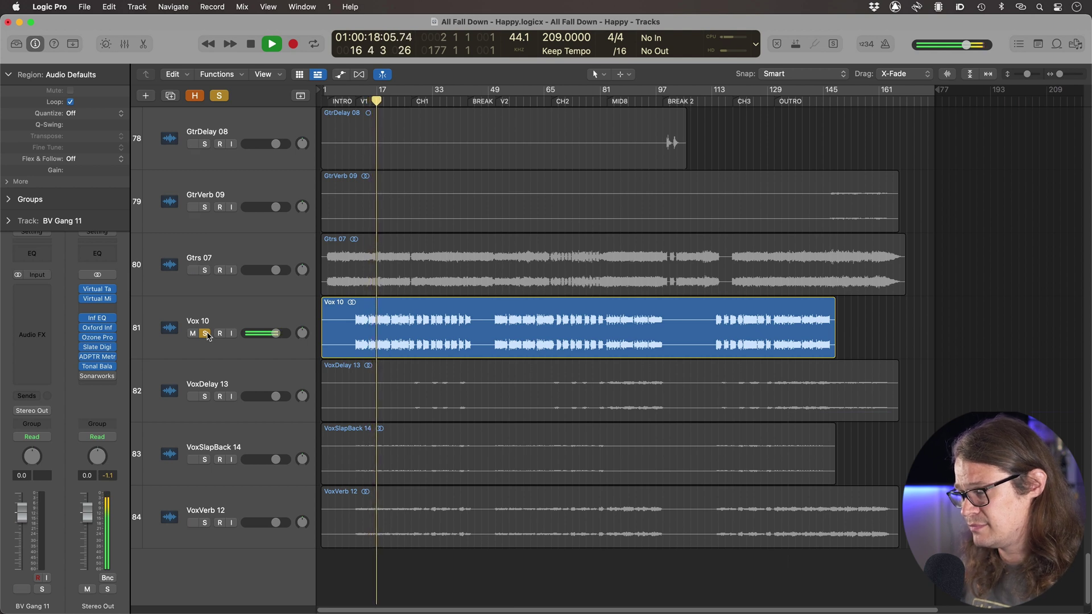
key("space")
left_click(206, 334)
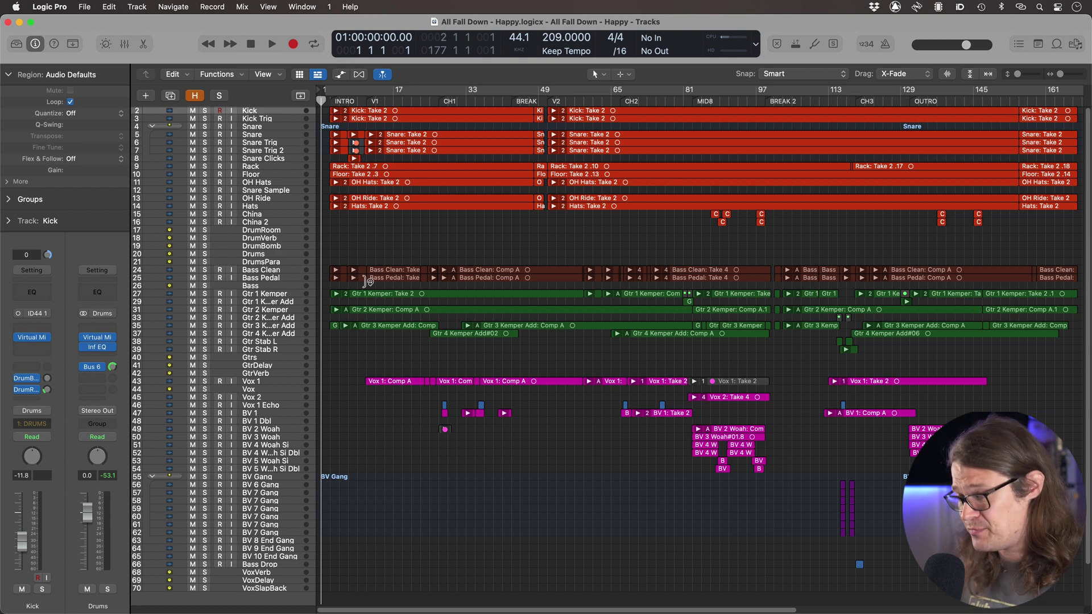
- Show the Mixer with X and select the DrumRoom channel strip
key("x")
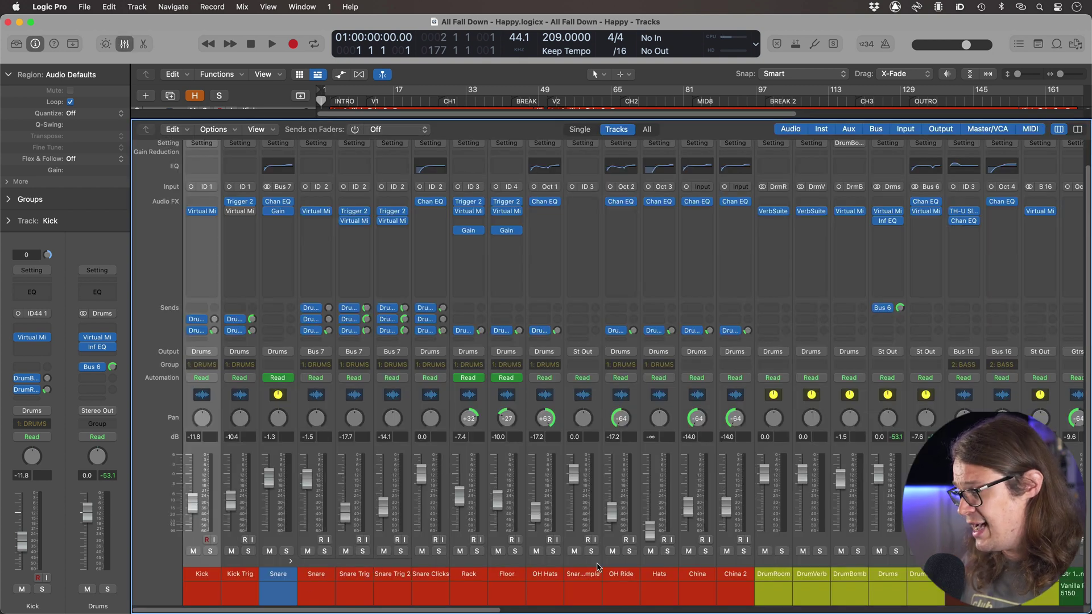
left_click(782, 579)
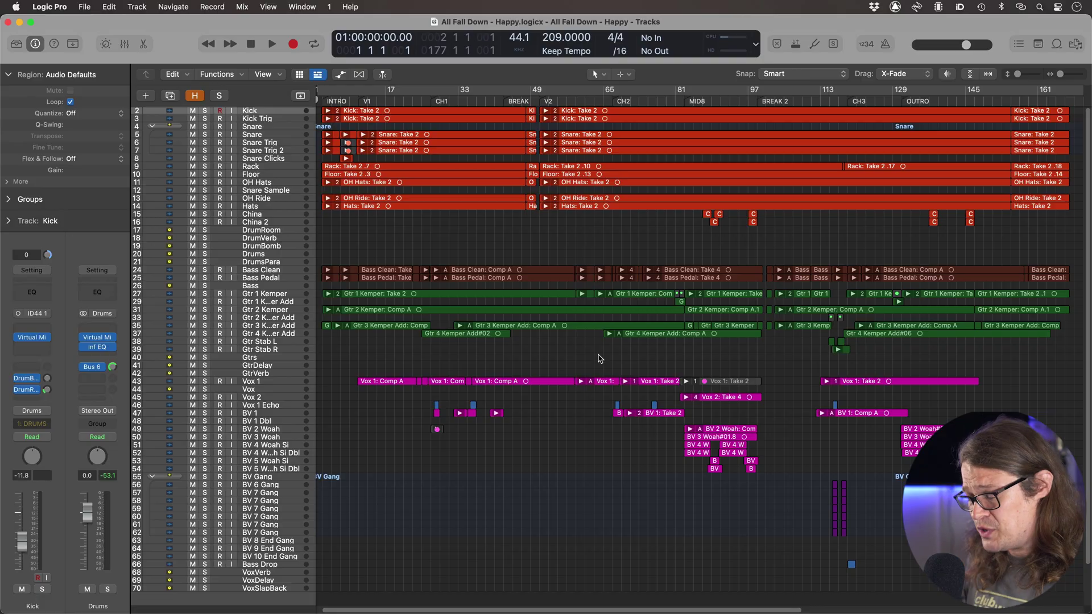
- Select all 207 regions in the Tracks area with Command-A
key("super+a")
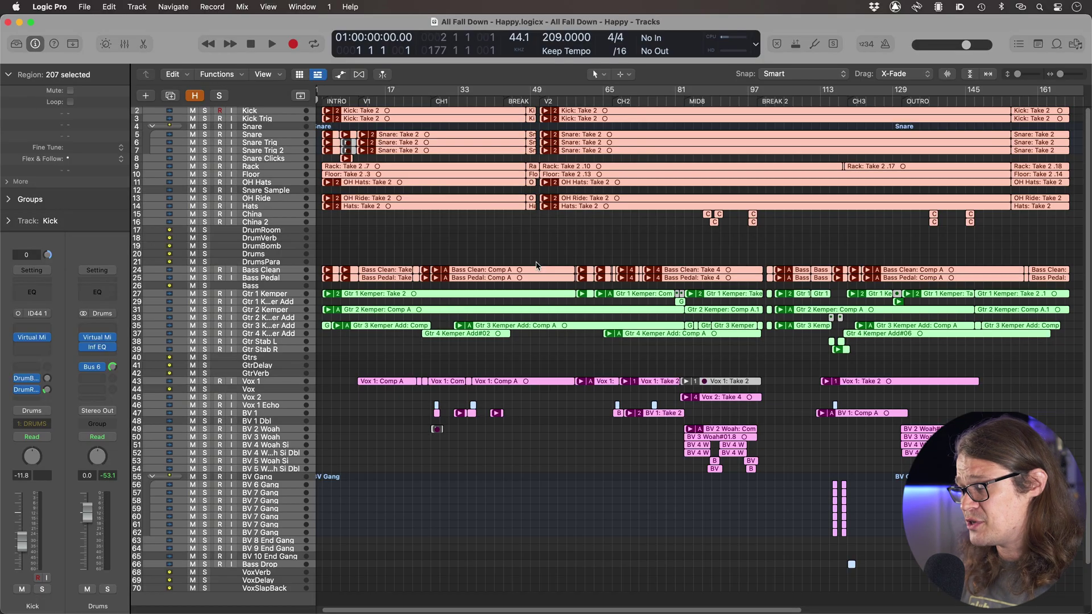
- Bring up the File menu's Export submenu to reach Project as AAF File
left_click(85, 7)
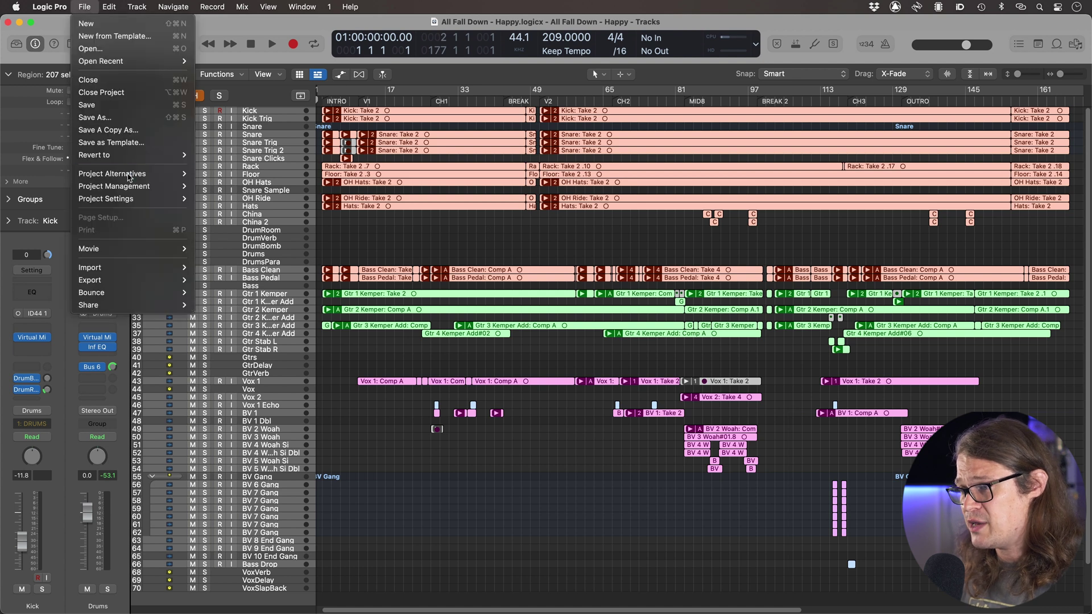
mouse_move(160, 281)
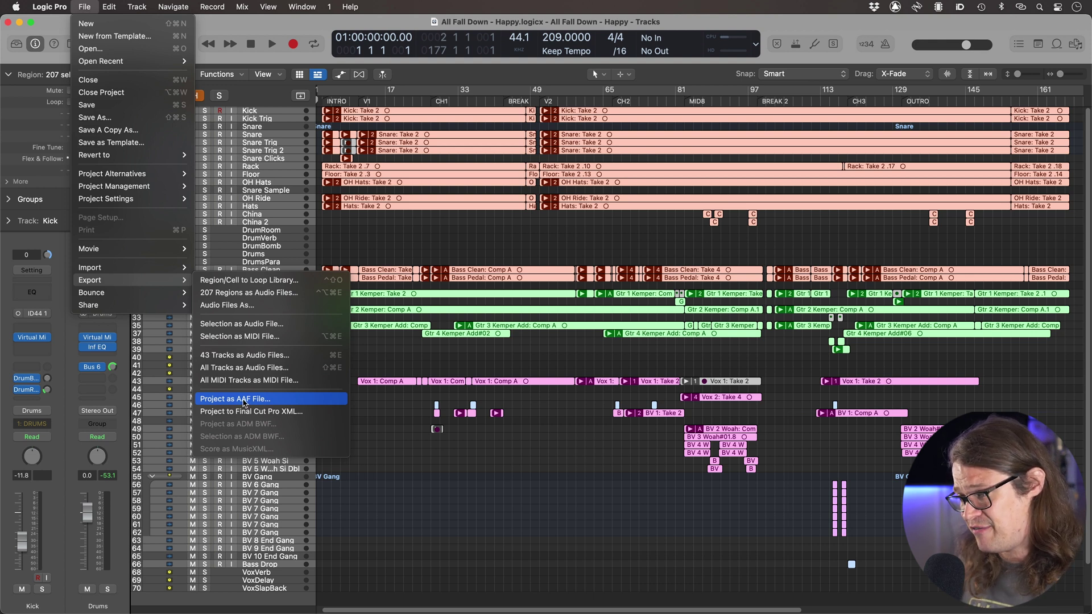
- Choose Project as AAF File and create a new export folder named AAF
left_click(245, 400)
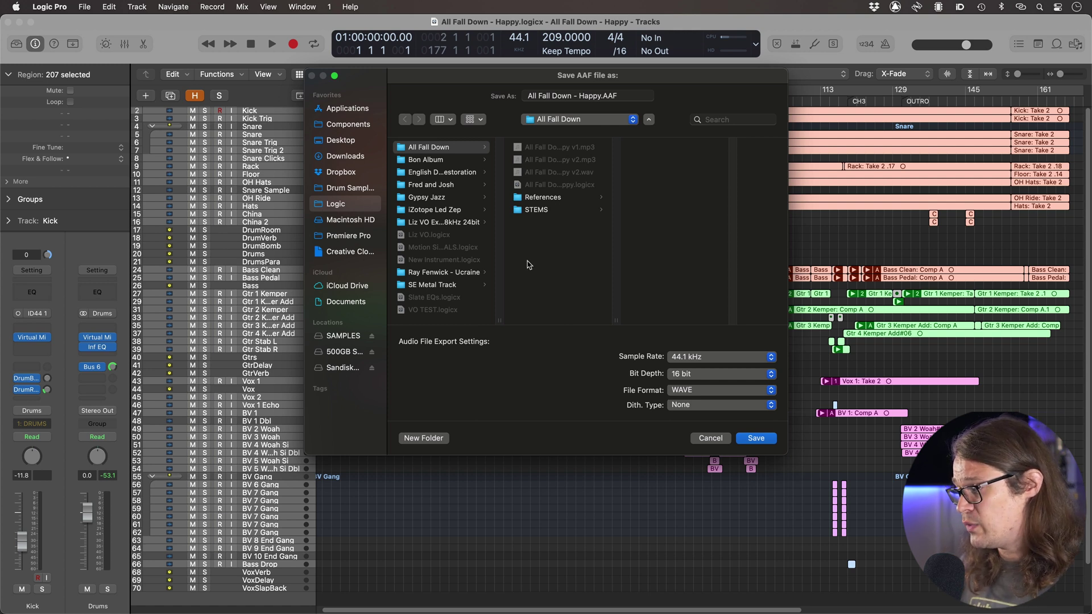
left_click(439, 441)
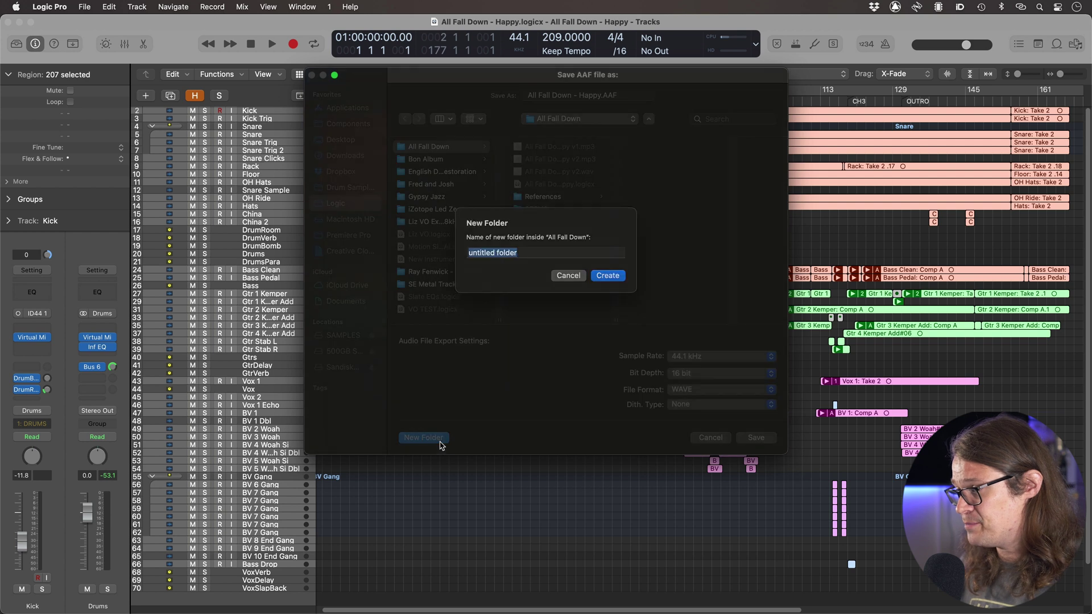
type("AAF")
key("Return")
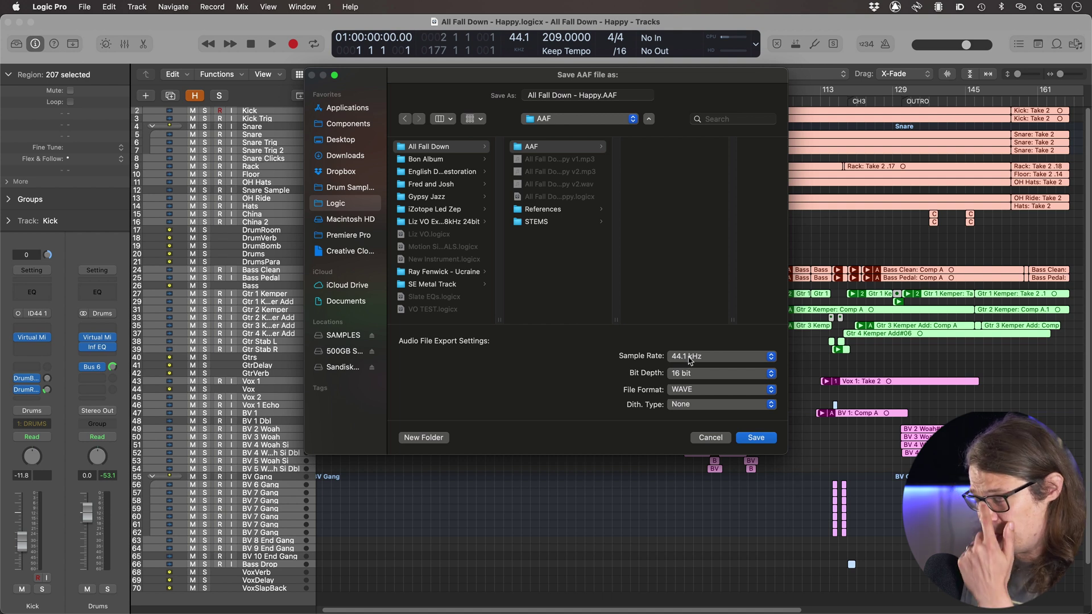
- Set the export audio to 24 bit AIFF and save the AAF
left_click(689, 374)
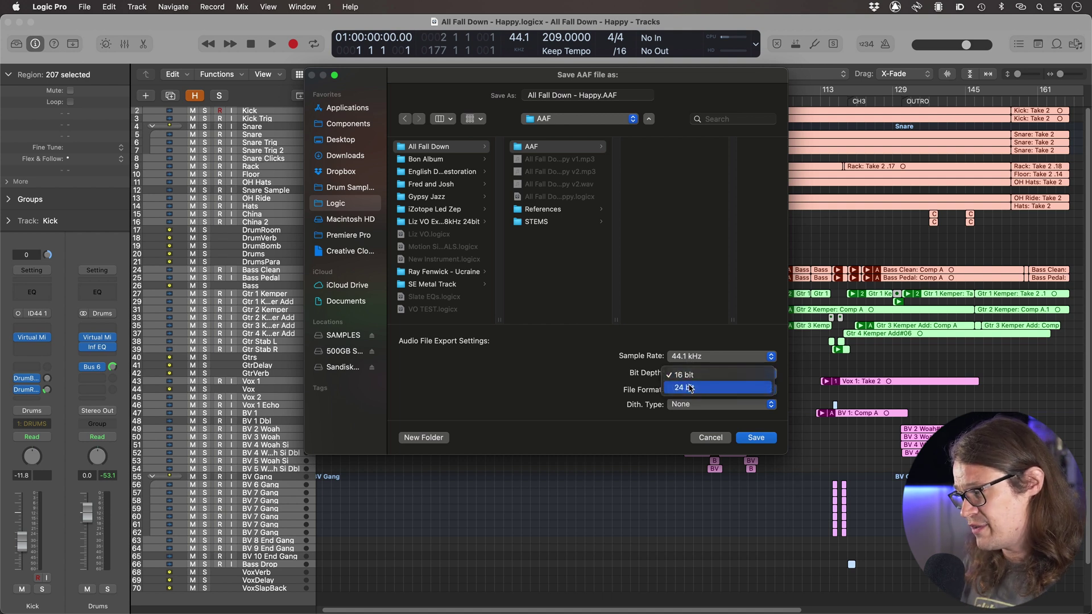
left_click(690, 388)
left_click(688, 391)
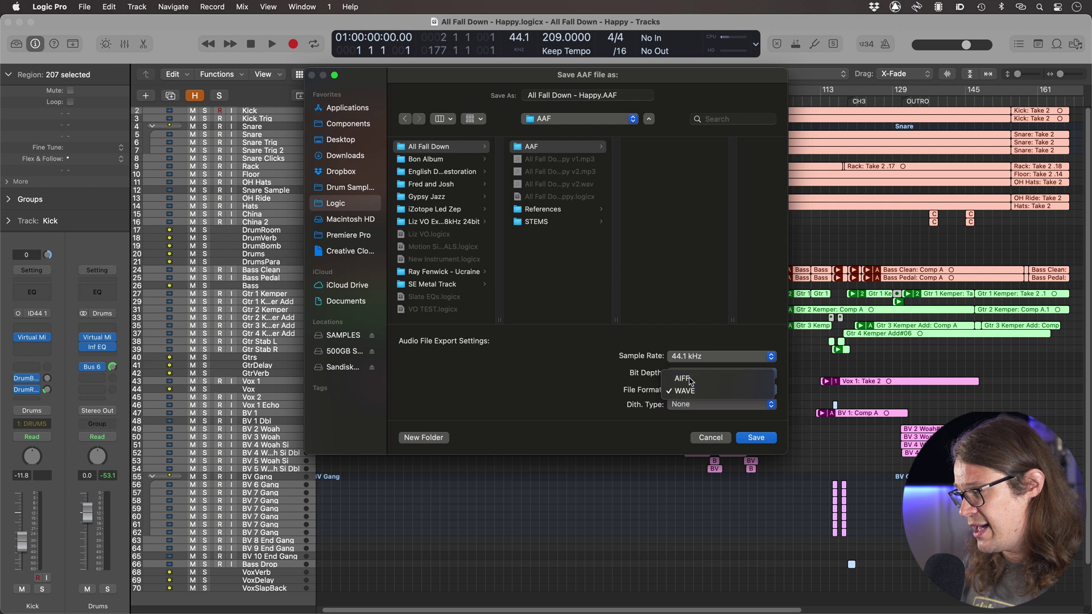
left_click(685, 378)
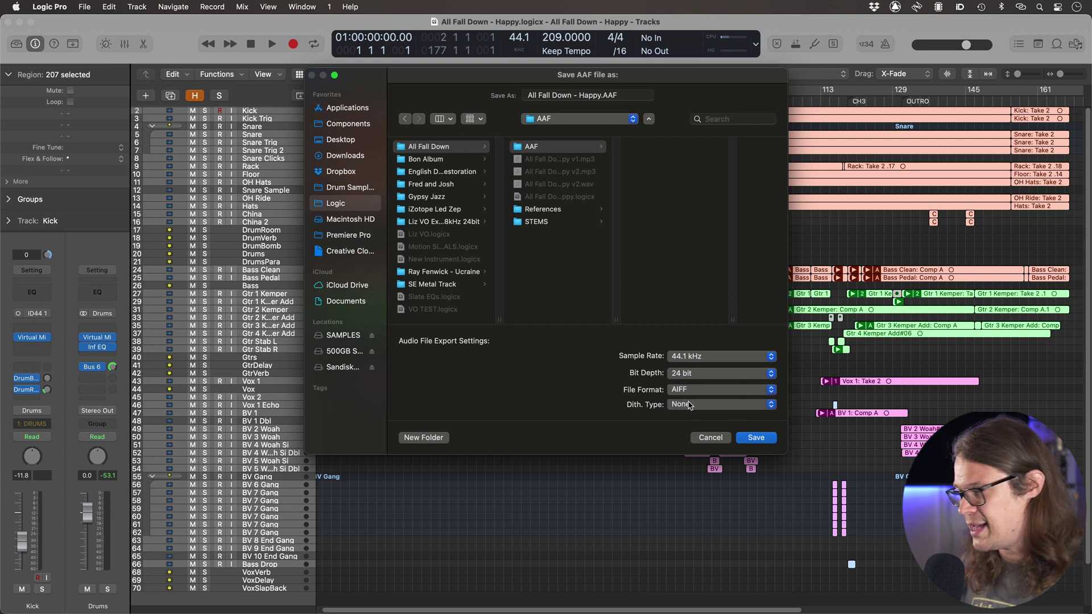
left_click(756, 438)
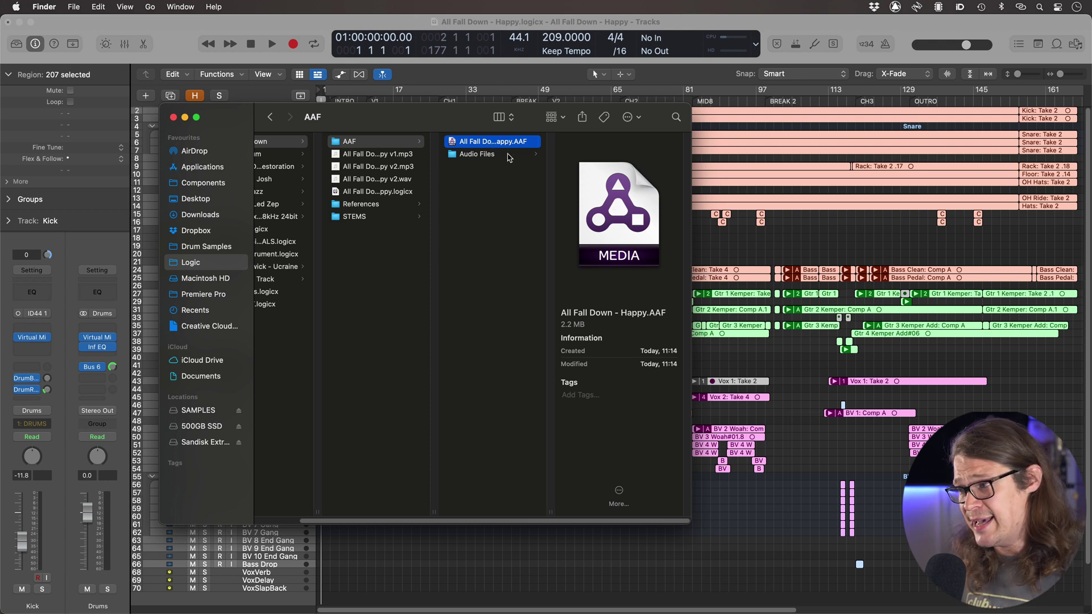
- Browse the exported .aif clips in Audio Files, then select the AAF file
left_click(503, 158)
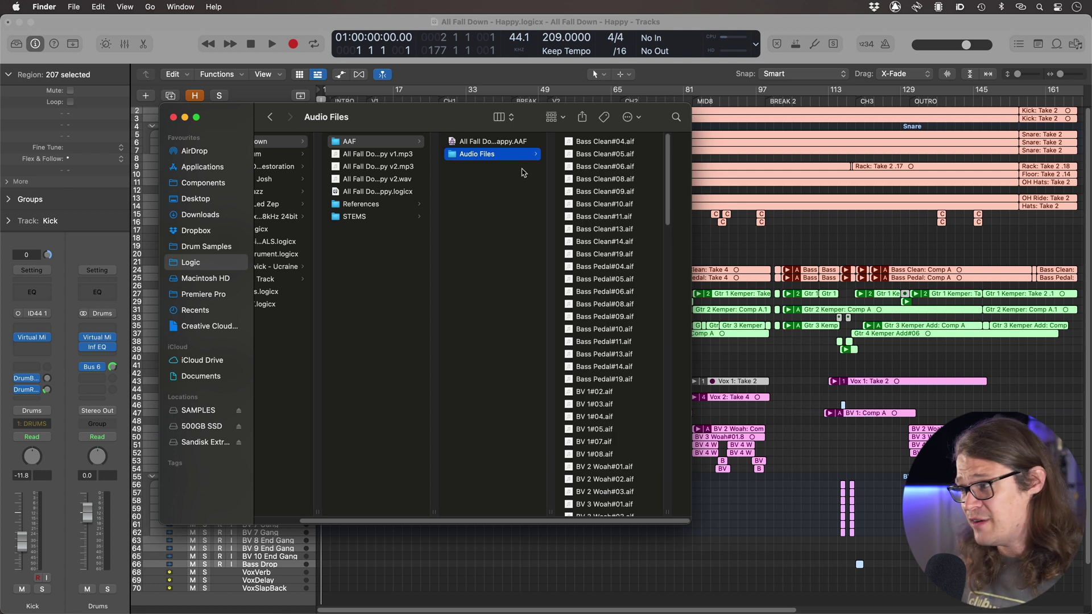
scroll(642, 210, "down", 15)
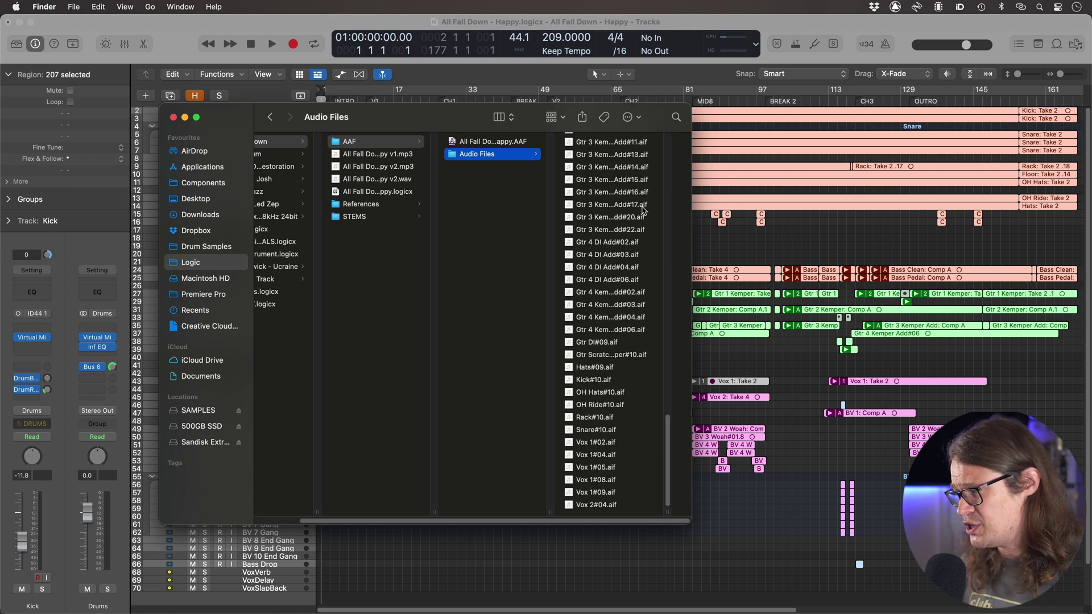
scroll(642, 210, "up", 10)
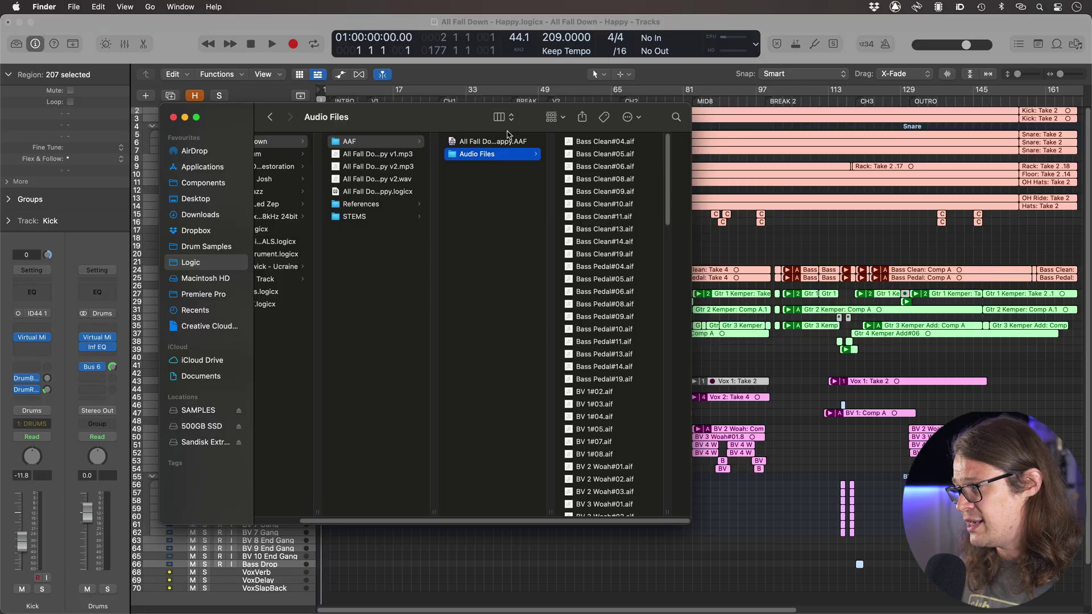
left_click(505, 145)
- Open the AAF file with Pro Tools and create the new session from the Dashboard
right_click(504, 146)
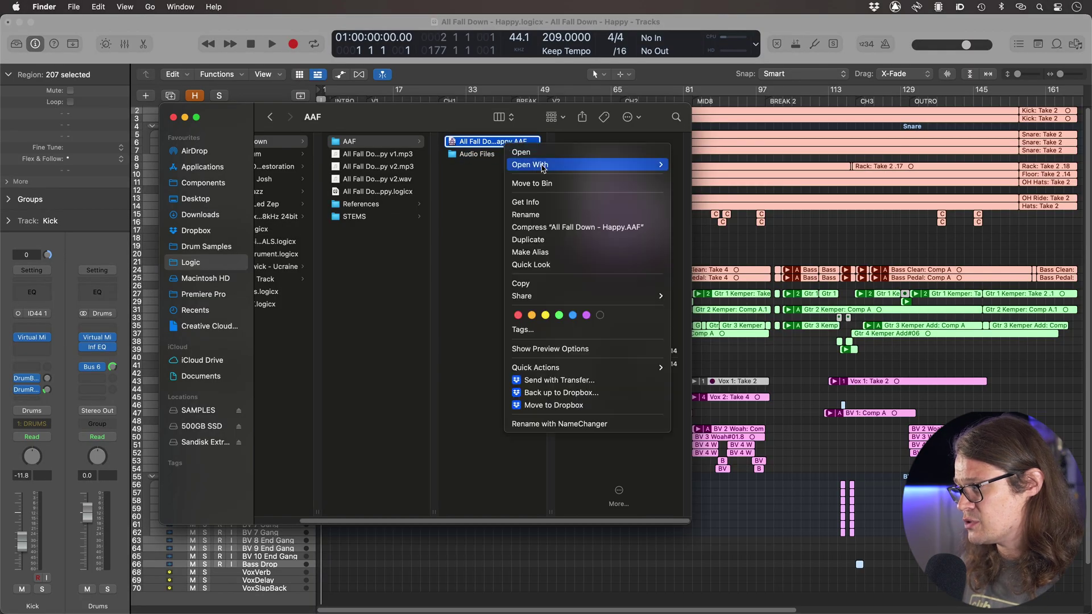
mouse_move(541, 166)
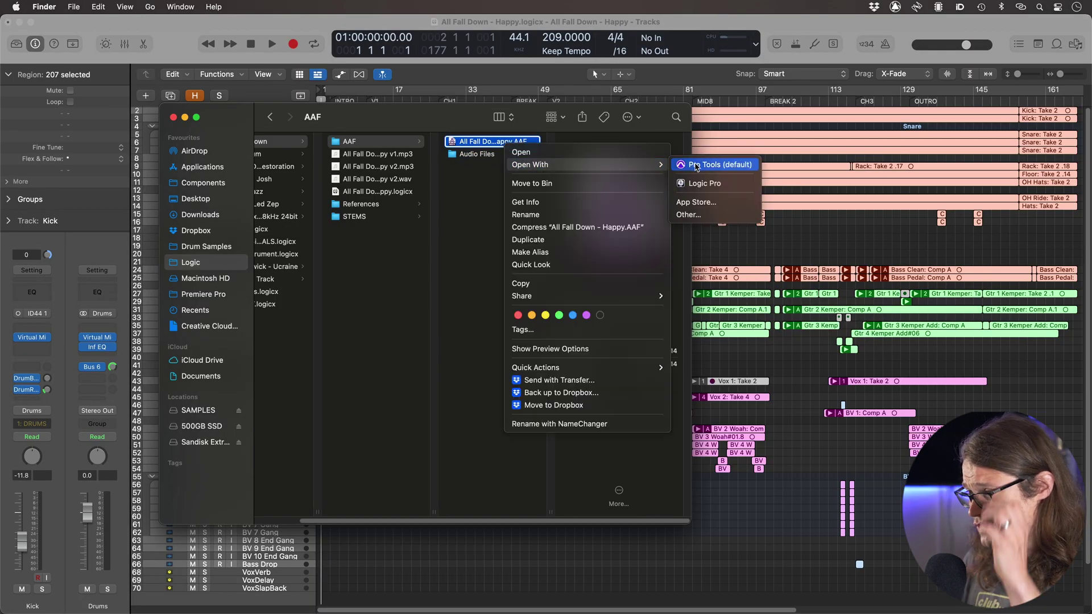
left_click(696, 165)
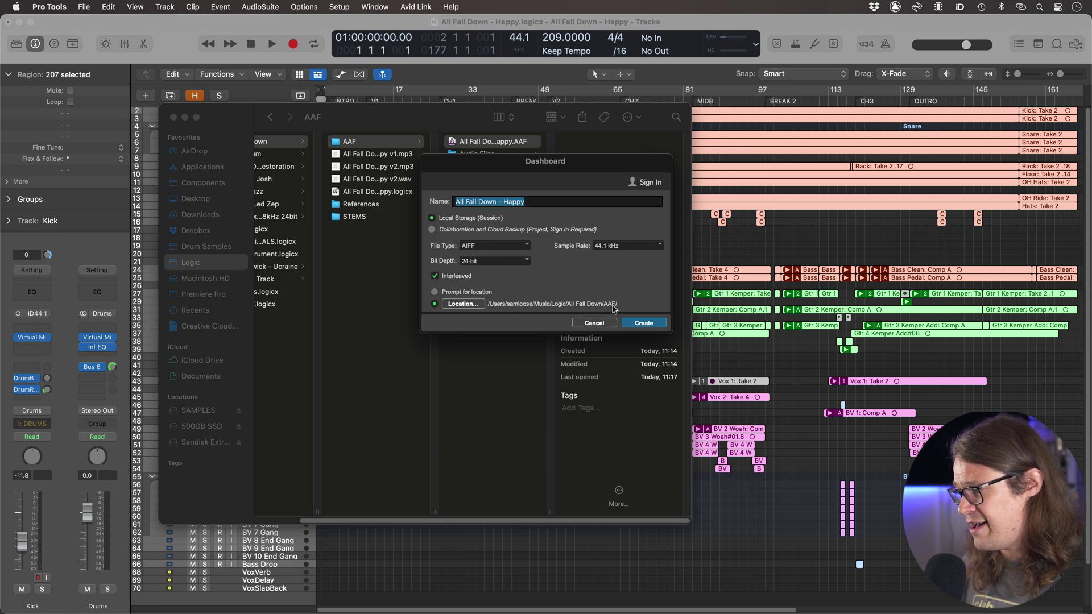
left_click(649, 323)
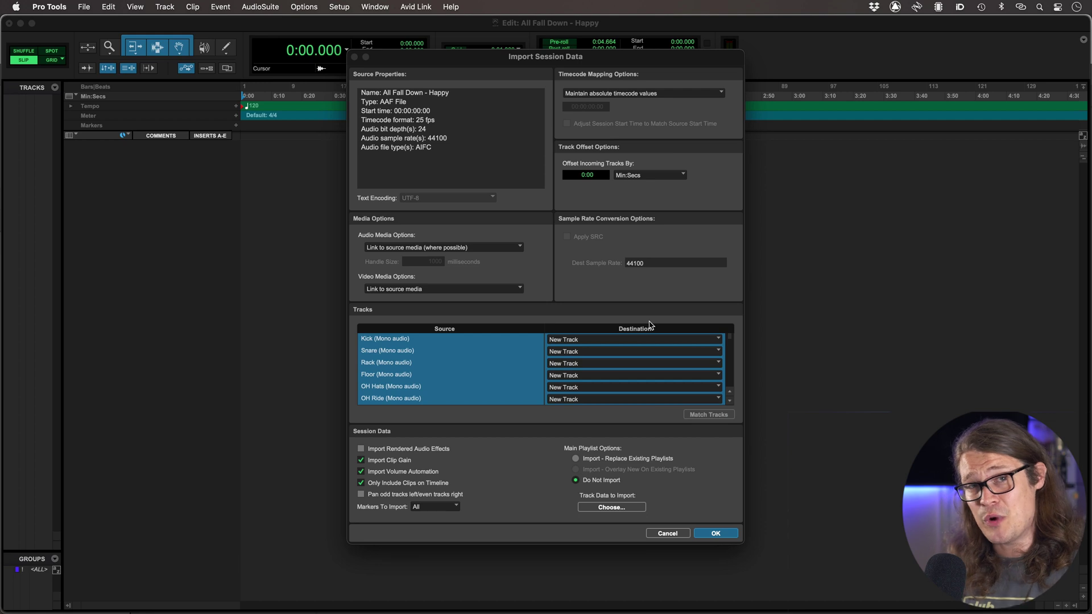
- Import the AAF's tracks, Kick through BasDrop, as new tracks and shrink all tracks to mini height
left_click(732, 535)
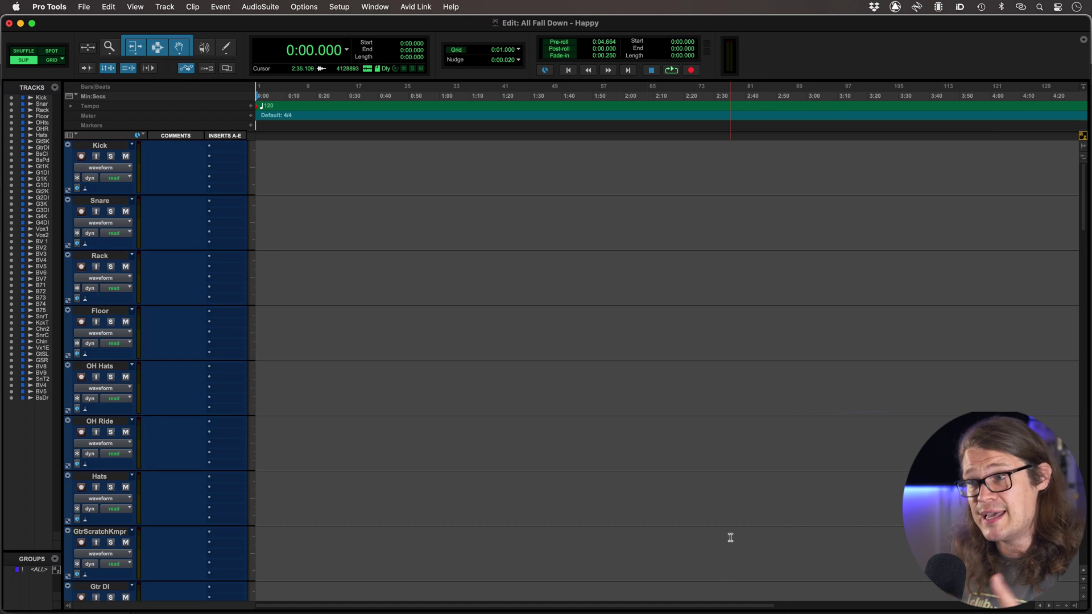
key("ctrl+alt+Down")
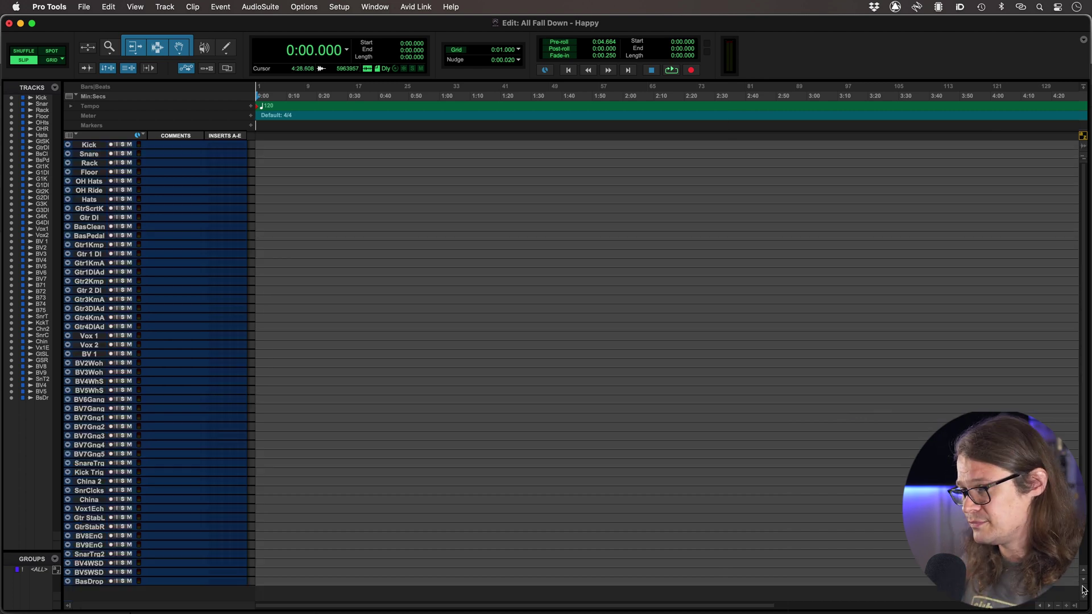